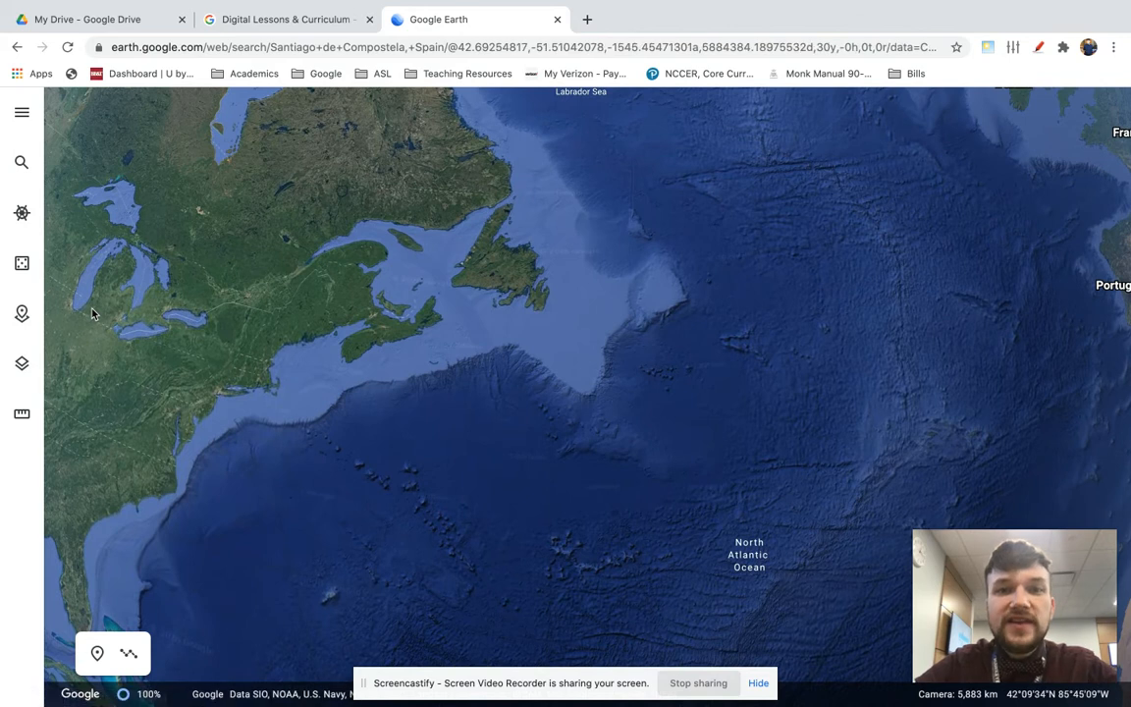
Step: Survey the globe eastward from North America across Africa, Asia and the Pacific, and back to the United States
left_click_drag(263, 423, 825, 358)
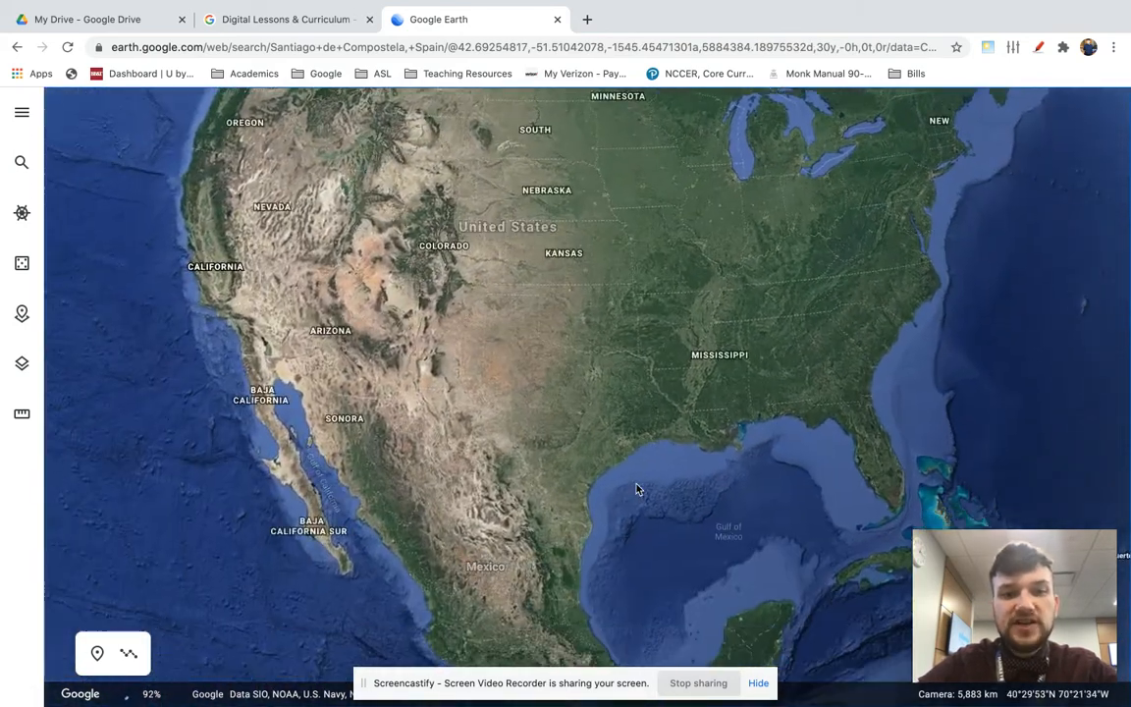
left_click_drag(636, 488, 606, 384)
left_click_drag(978, 290, 678, 558)
left_click_drag(811, 172, 321, 190)
left_click_drag(764, 246, 432, 137)
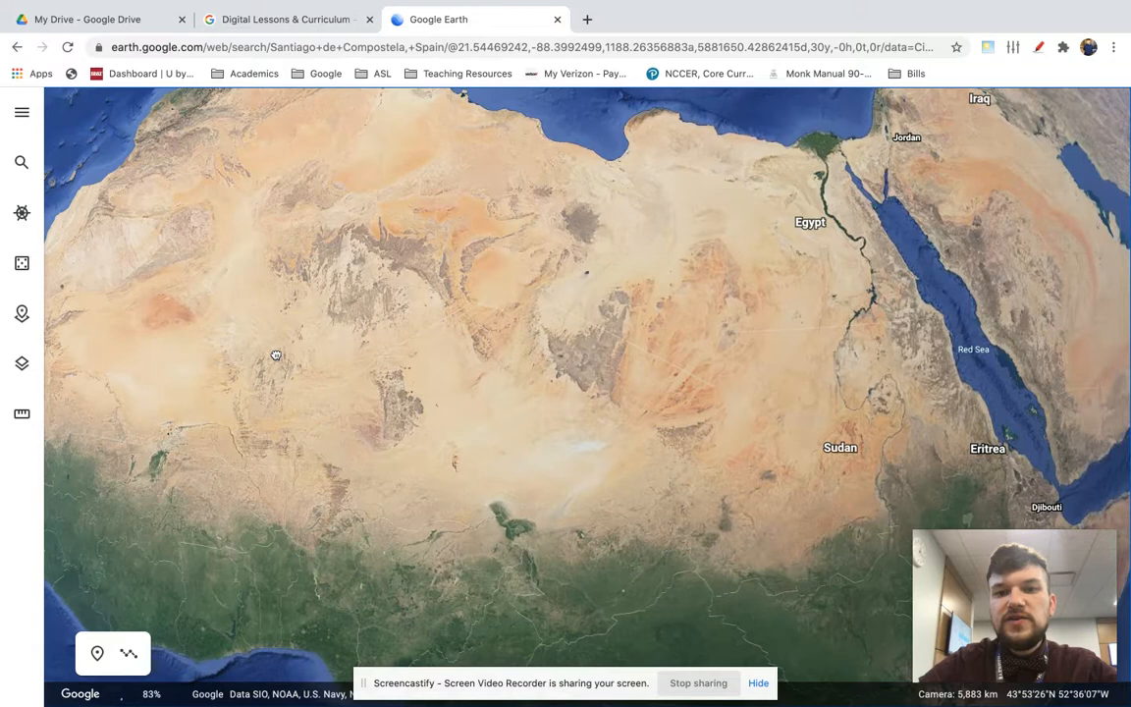
left_click_drag(977, 179, 442, 241)
left_click_drag(989, 150, 489, 337)
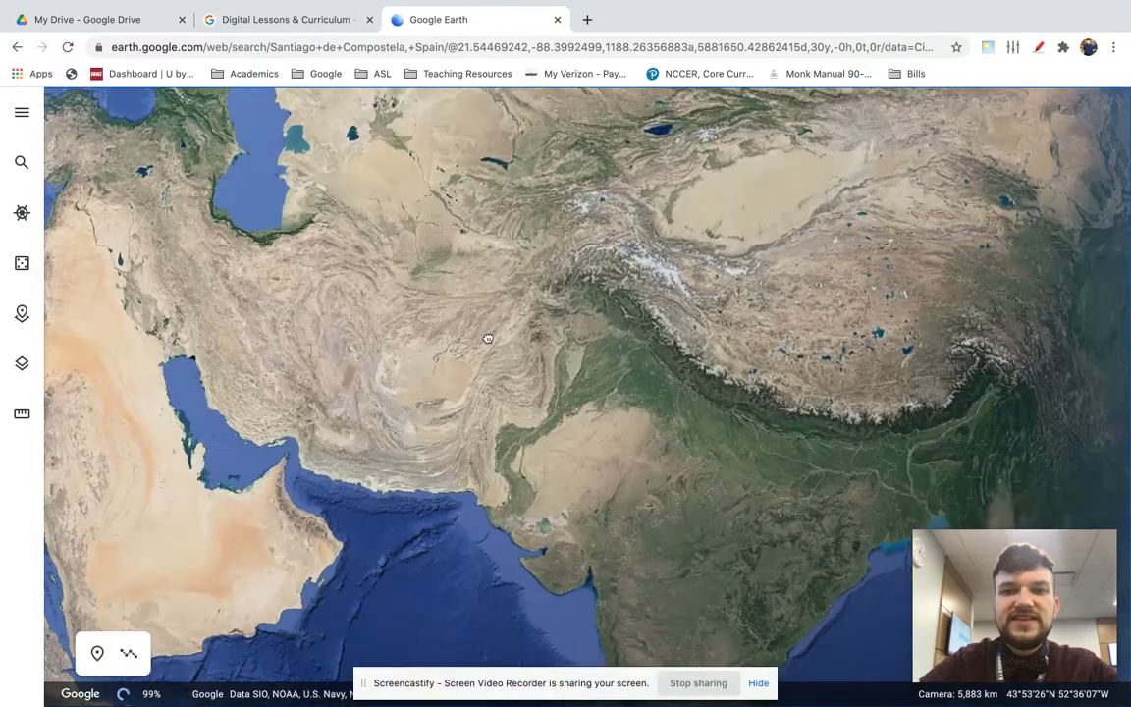
left_click_drag(1103, 228, 491, 341)
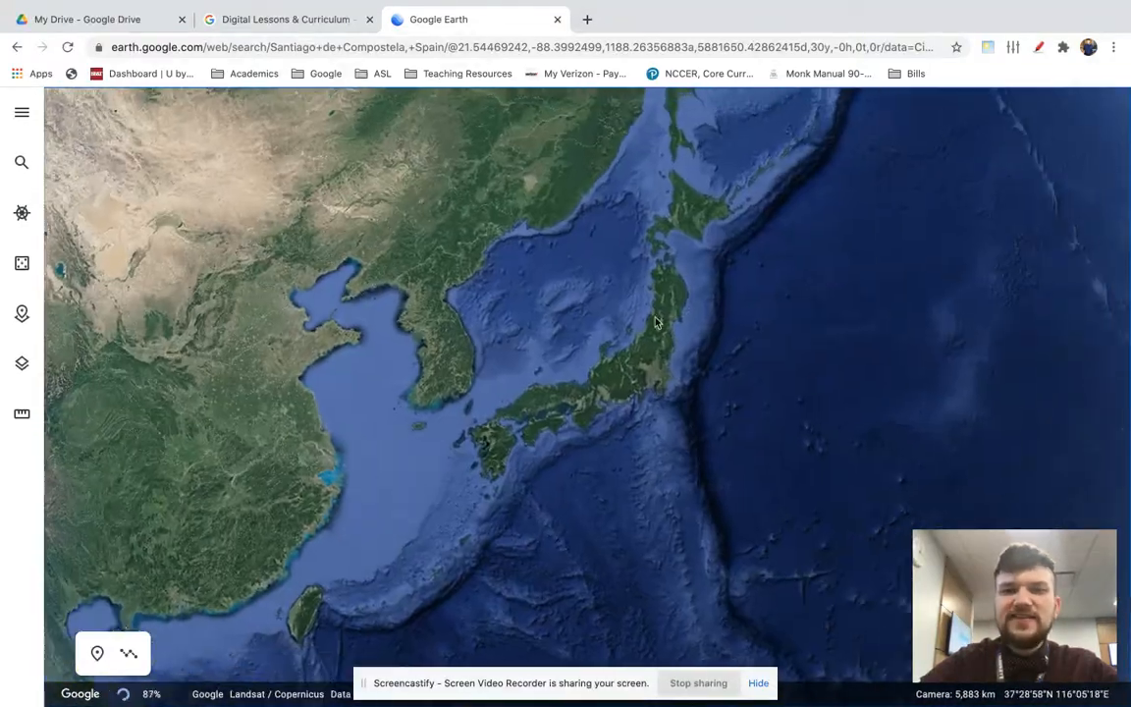
left_click_drag(659, 323, 146, 387)
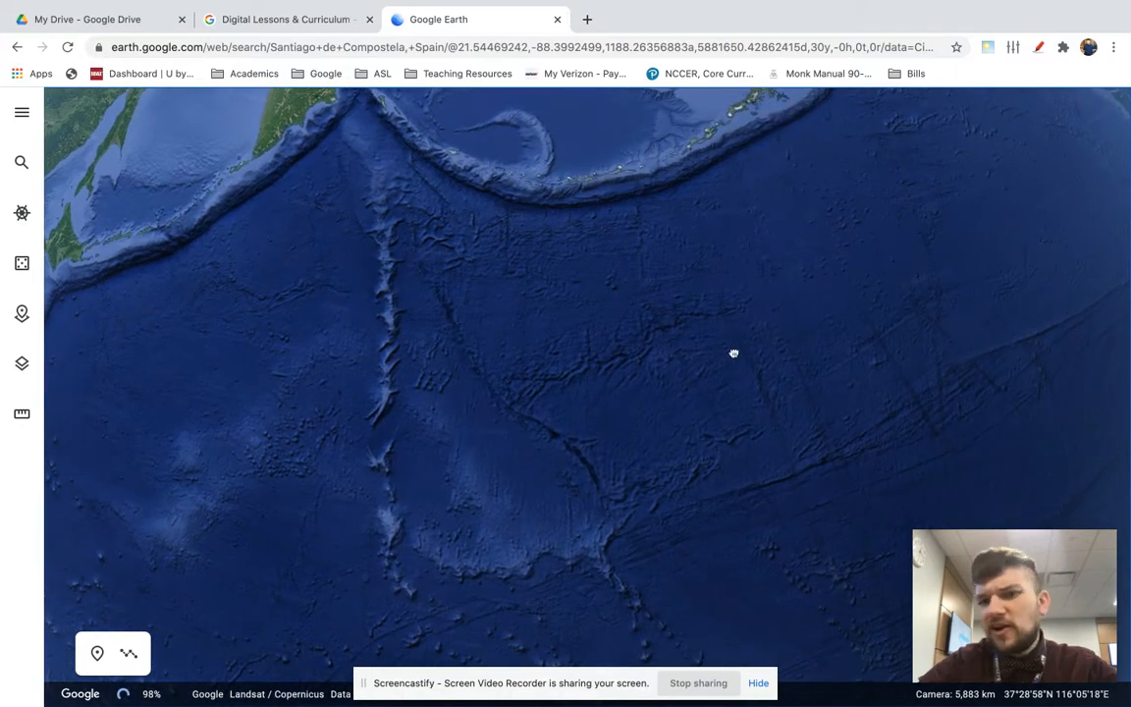
left_click_drag(733, 350, 280, 226)
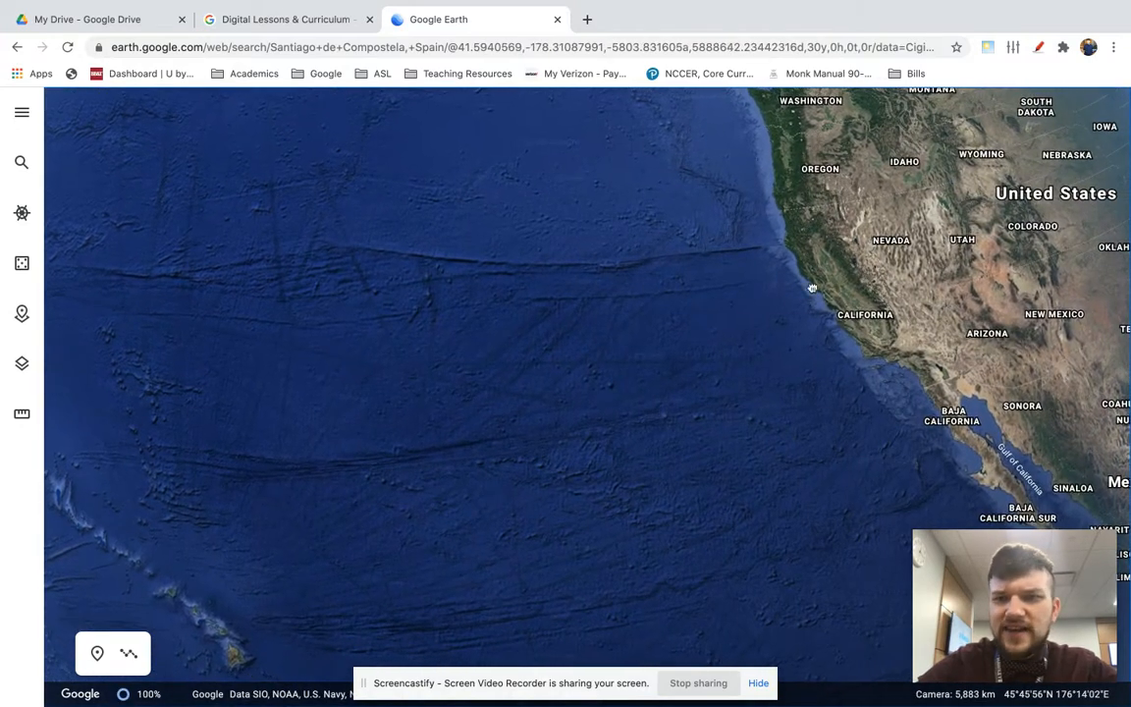
left_click_drag(525, 336, 343, 297)
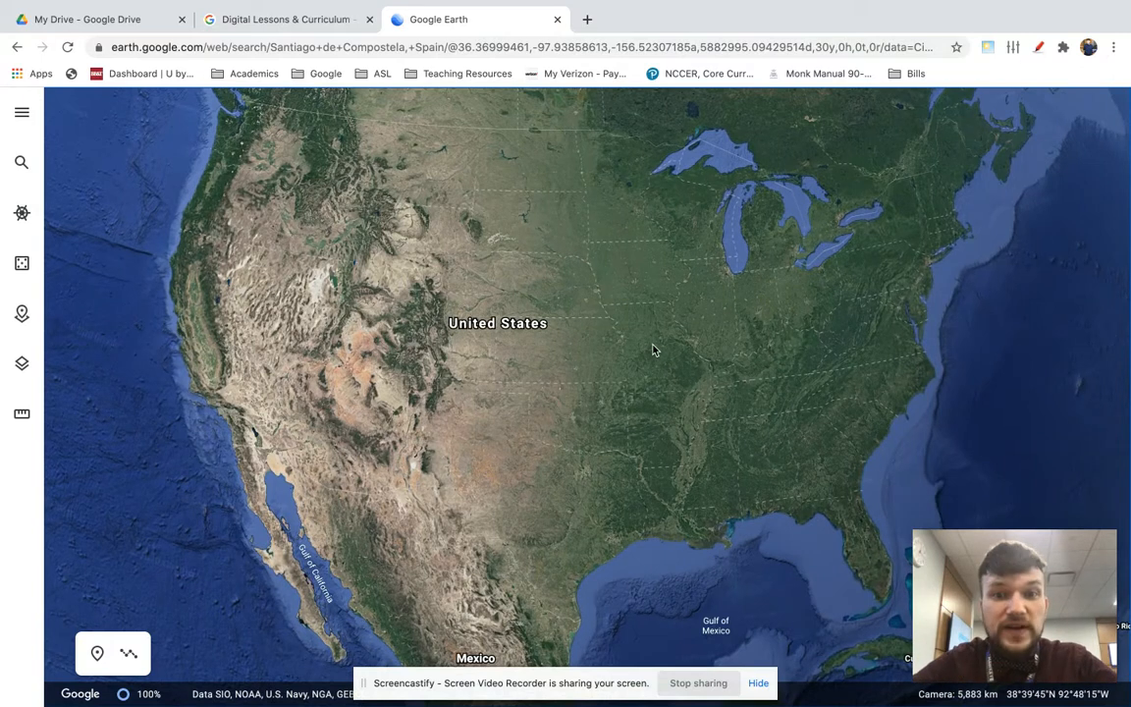
Step: Create a new project stored in Google Drive
left_click(23, 317)
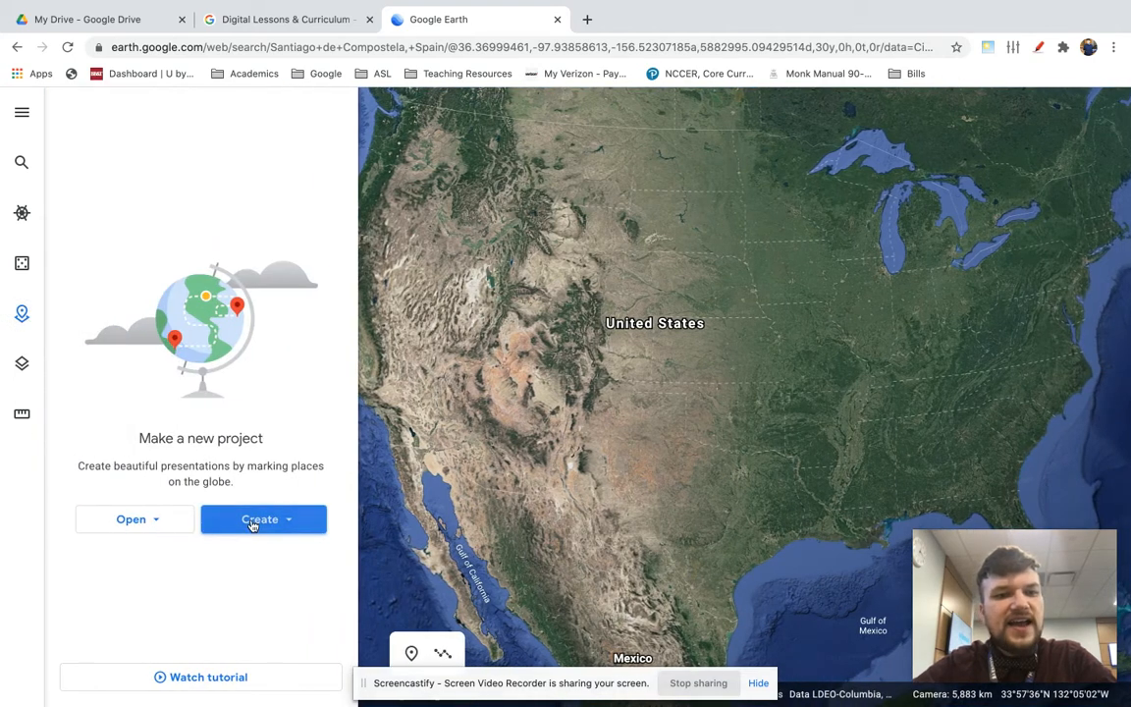
left_click(252, 527)
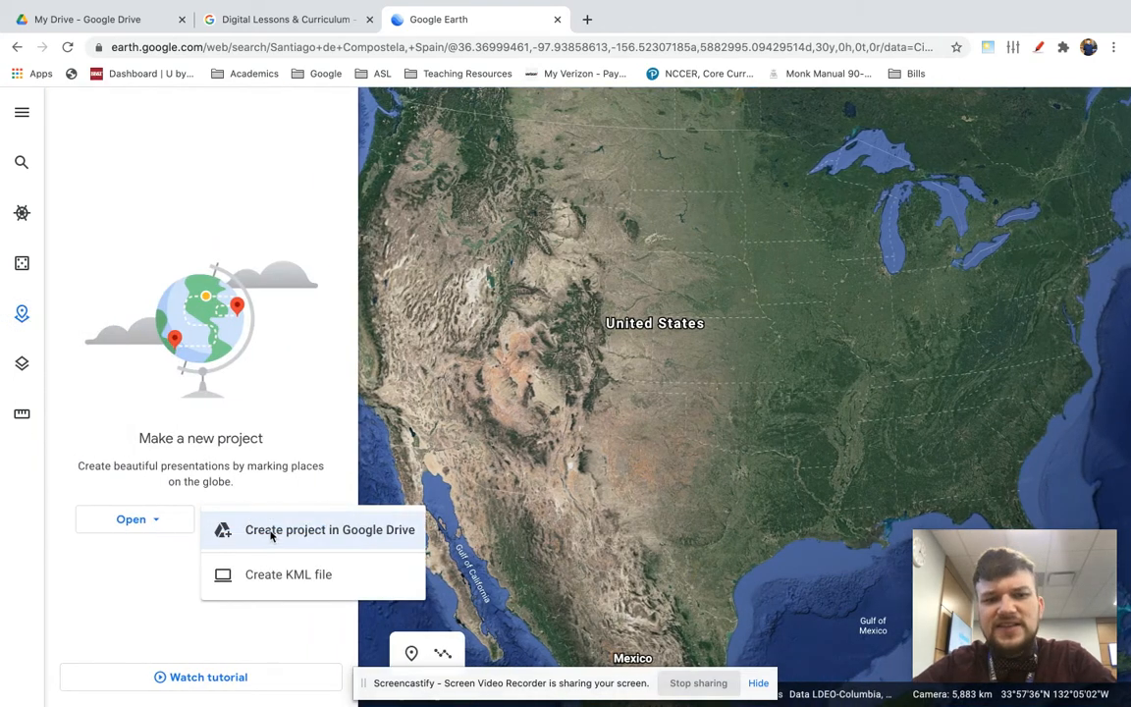
left_click(271, 533)
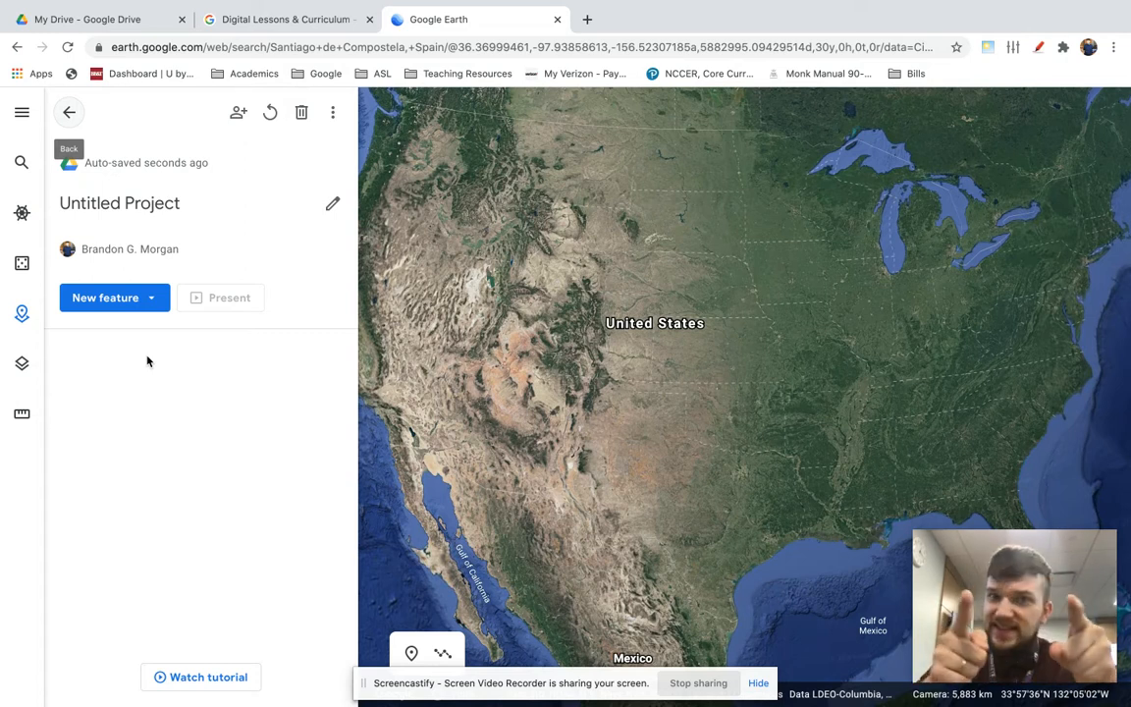
Step: Find the city of Santiago de Compostela, Spain, and save it as a place in the Untitled Project
left_click(99, 305)
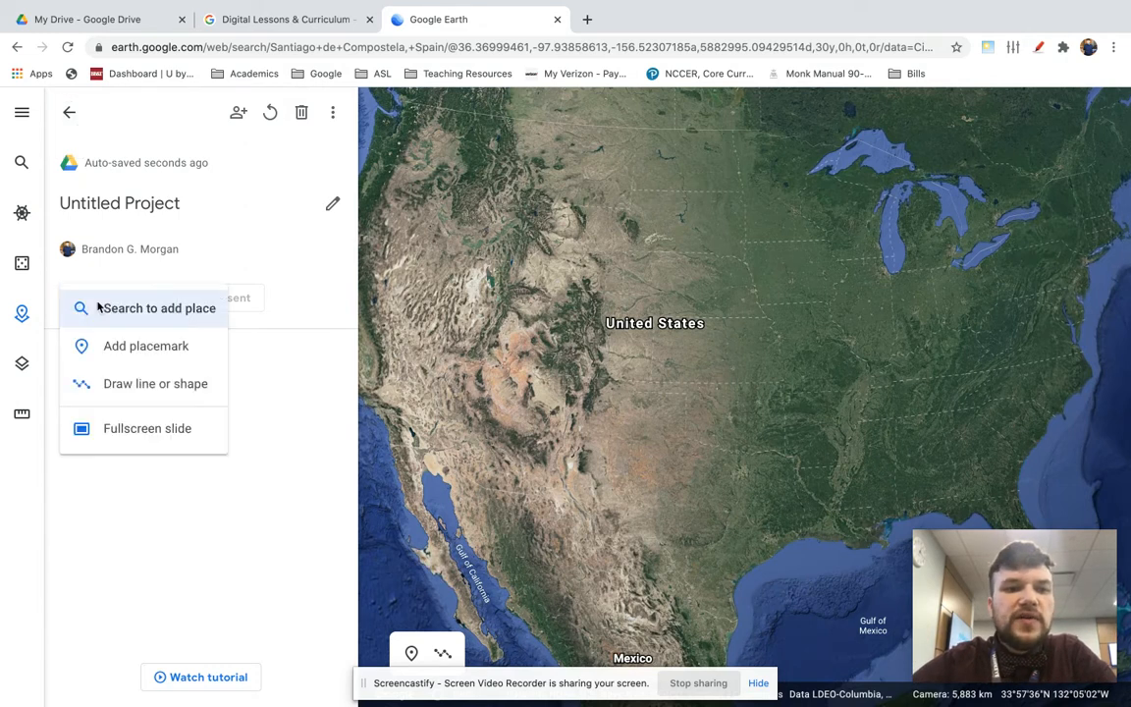
left_click(192, 315)
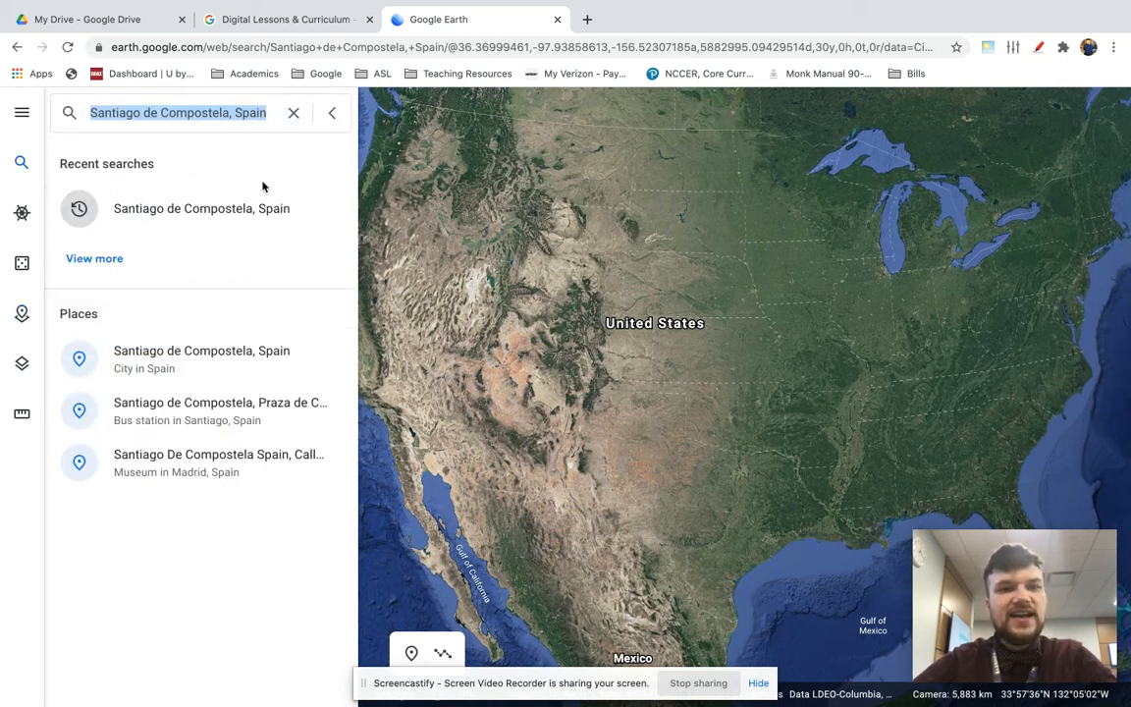
left_click(193, 359)
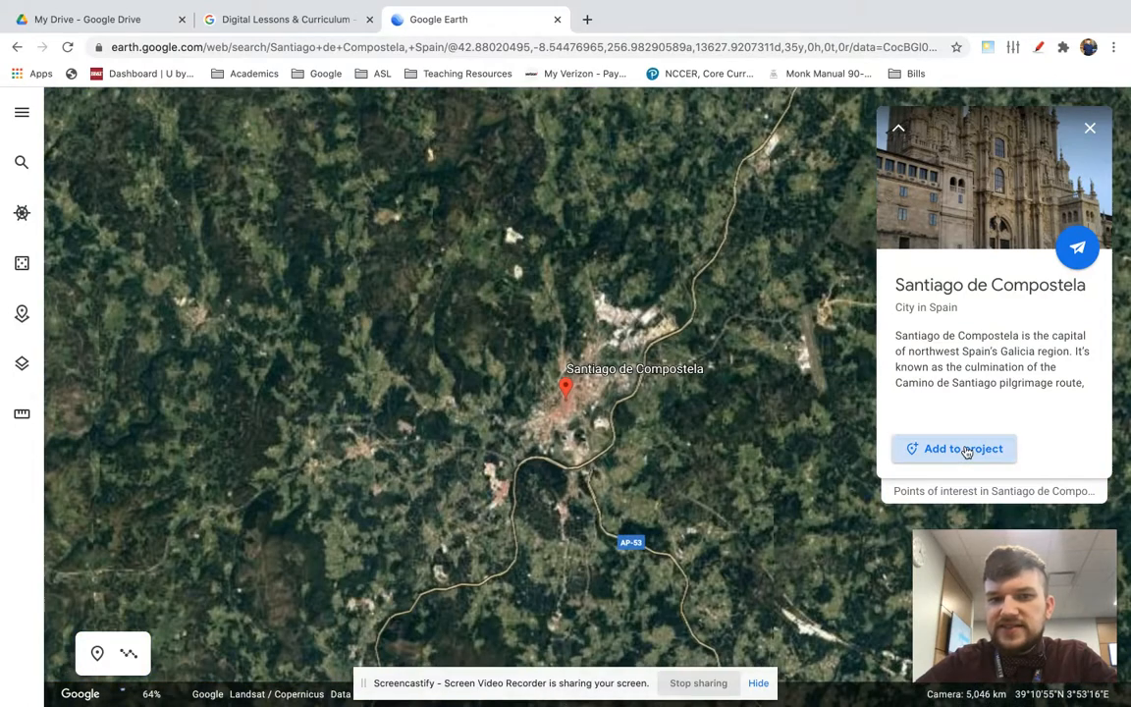
left_click(966, 449)
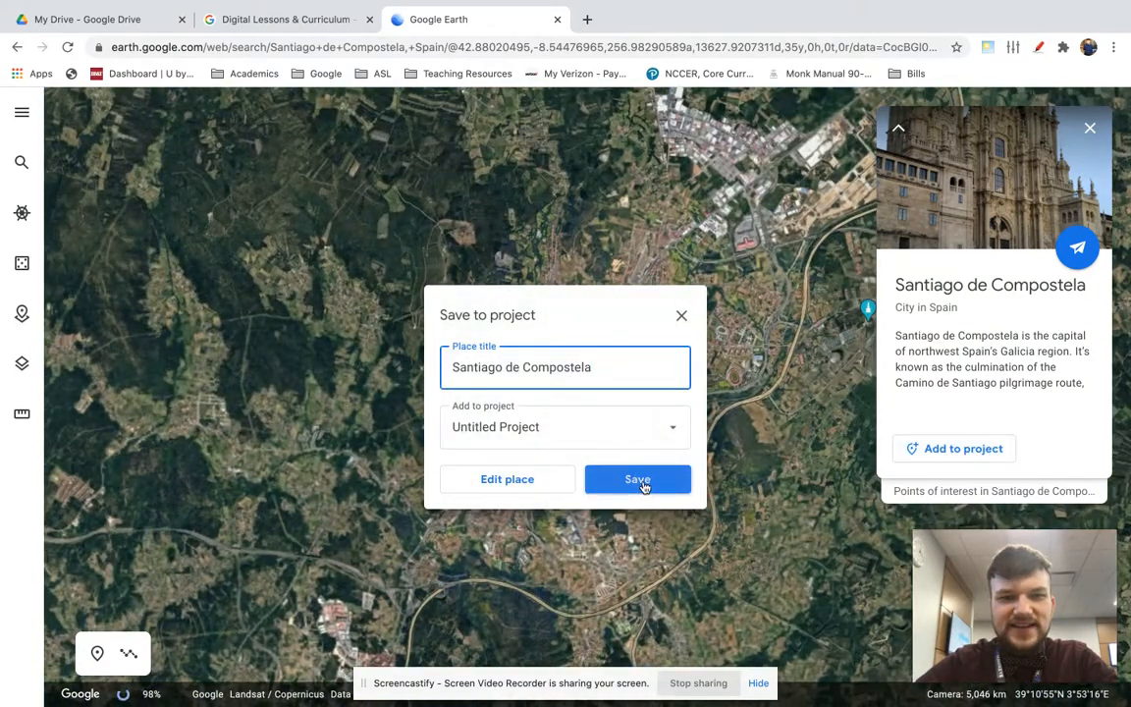
left_click(641, 484)
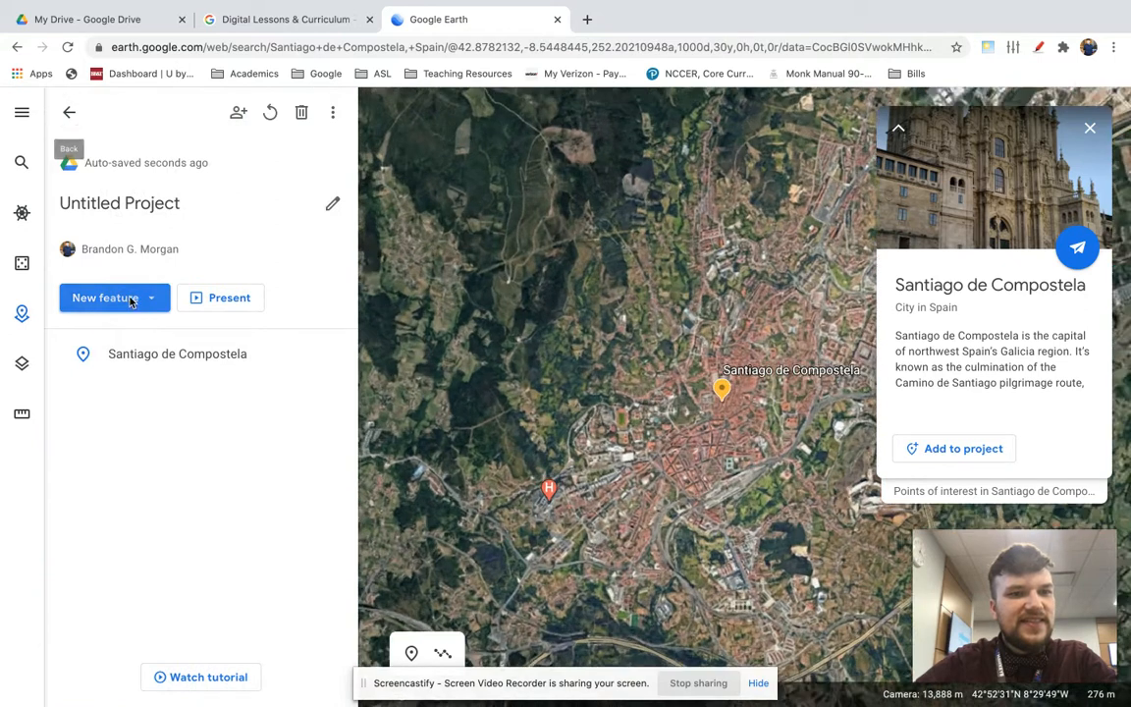
Step: Search for Auburn, AL as a new feature and save the city to the Untitled Project
left_click(131, 298)
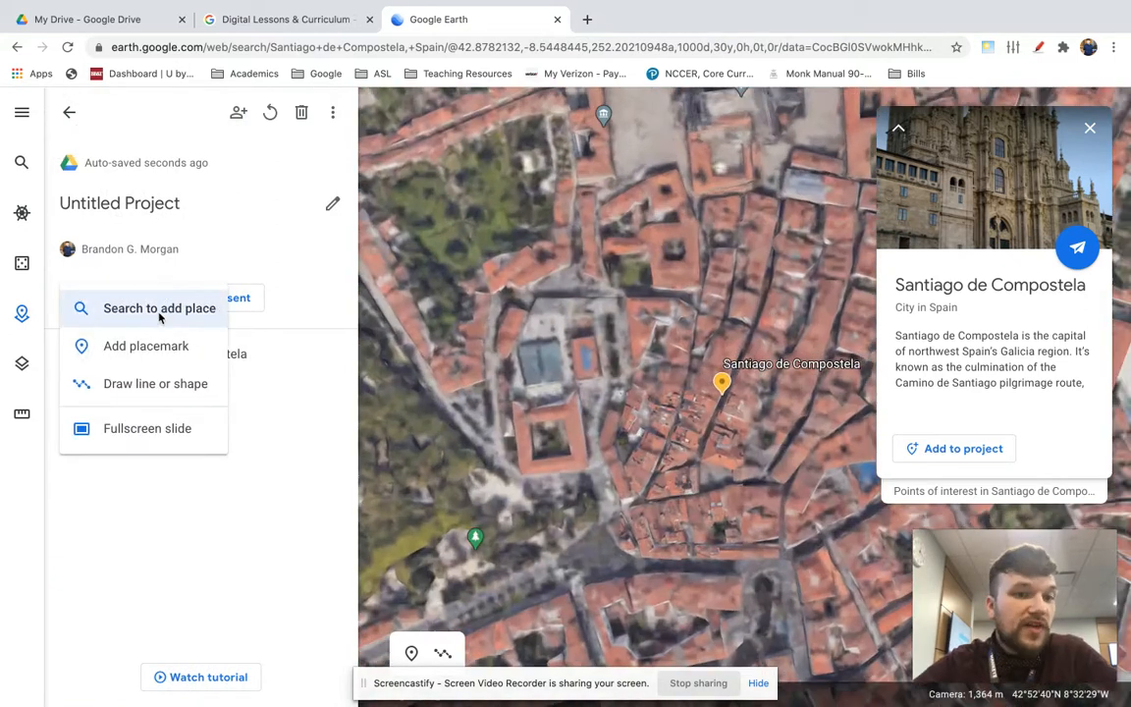
left_click(157, 310)
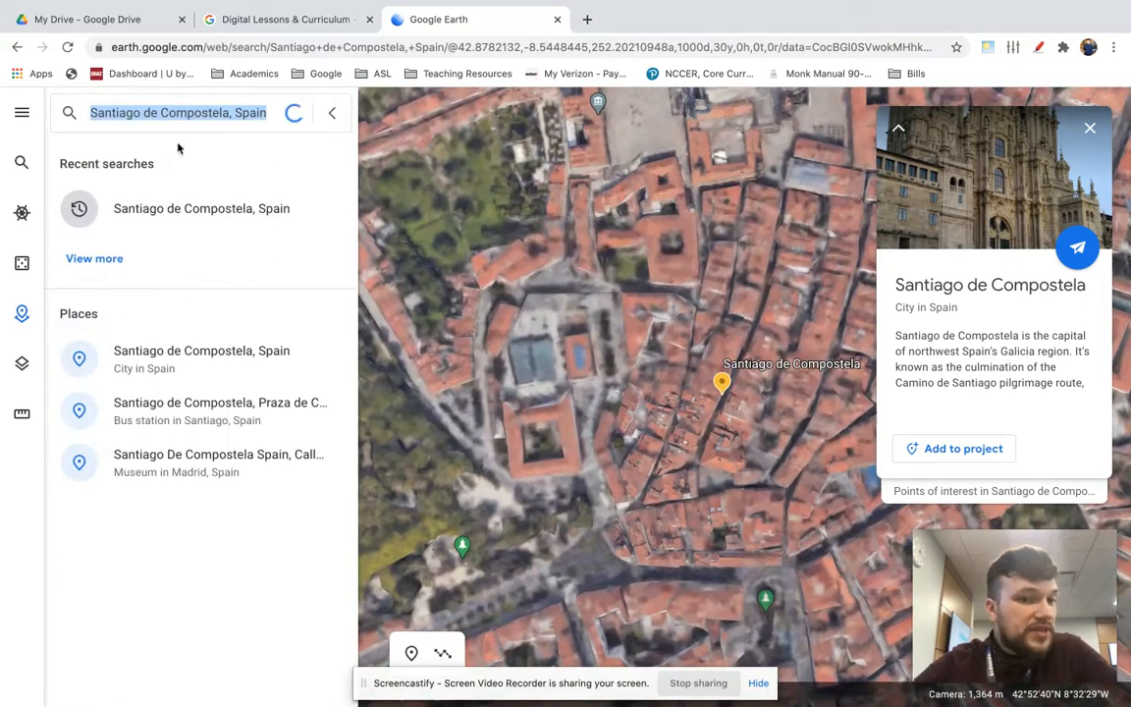
type("Auburn,")
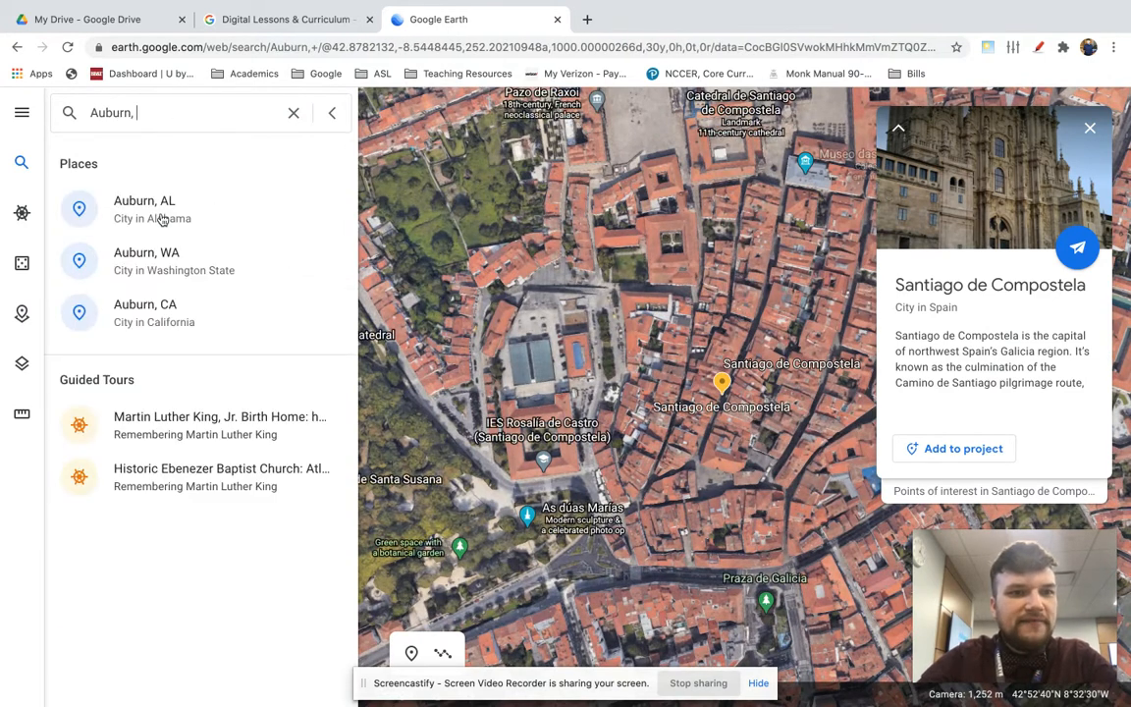
left_click(164, 212)
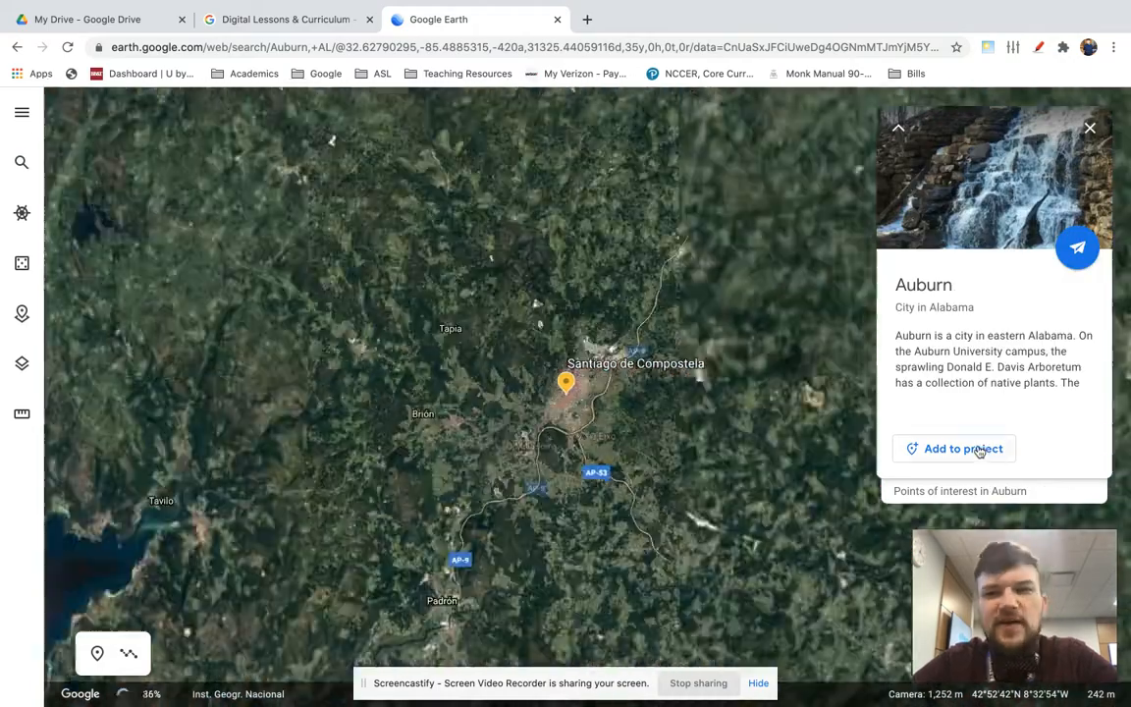
left_click(962, 449)
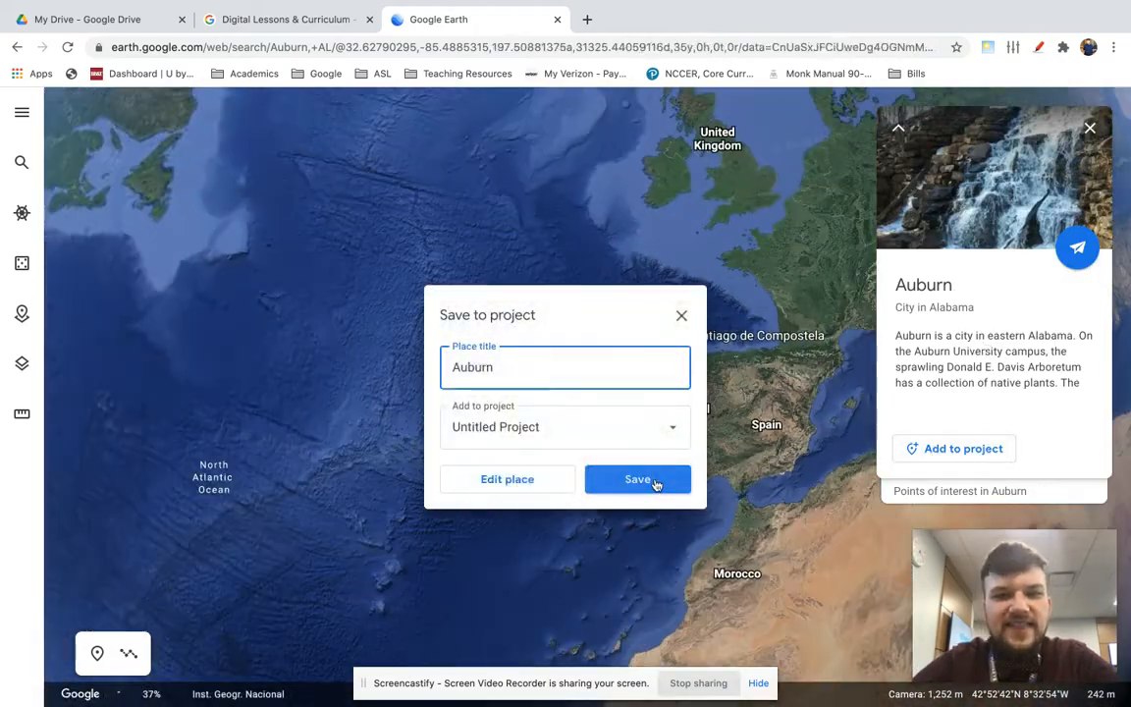
left_click(654, 481)
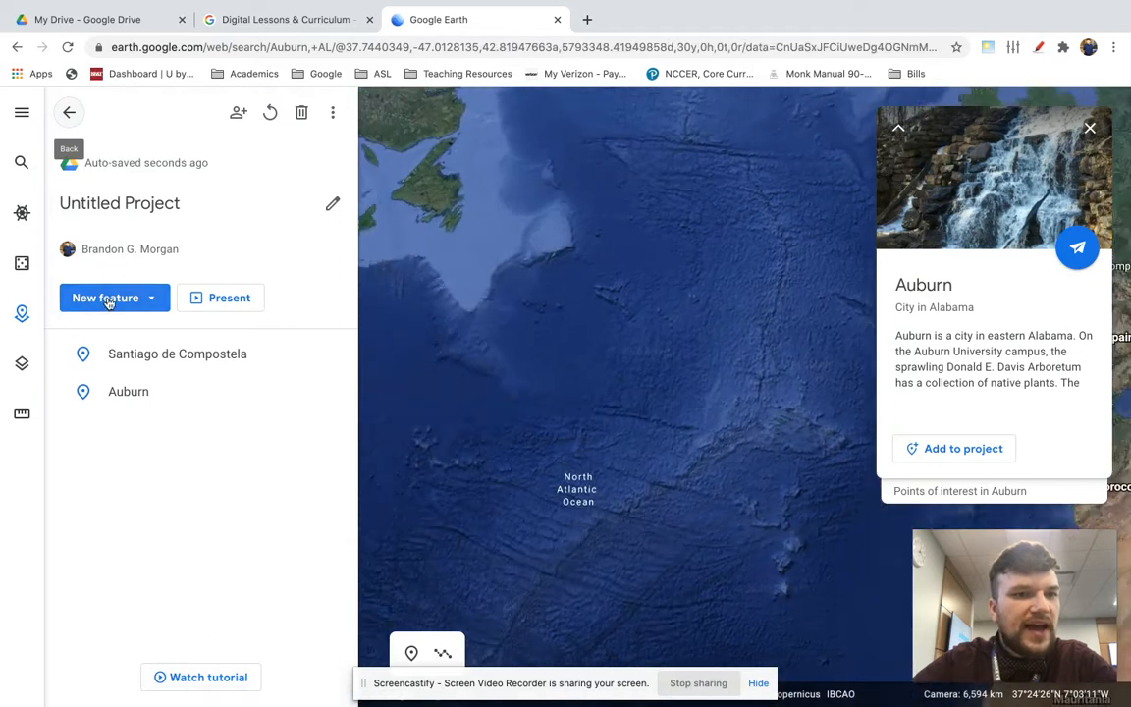
Step: Search for Lynchburg, VA as a new feature and save the city to the Untitled Project
left_click(113, 301)
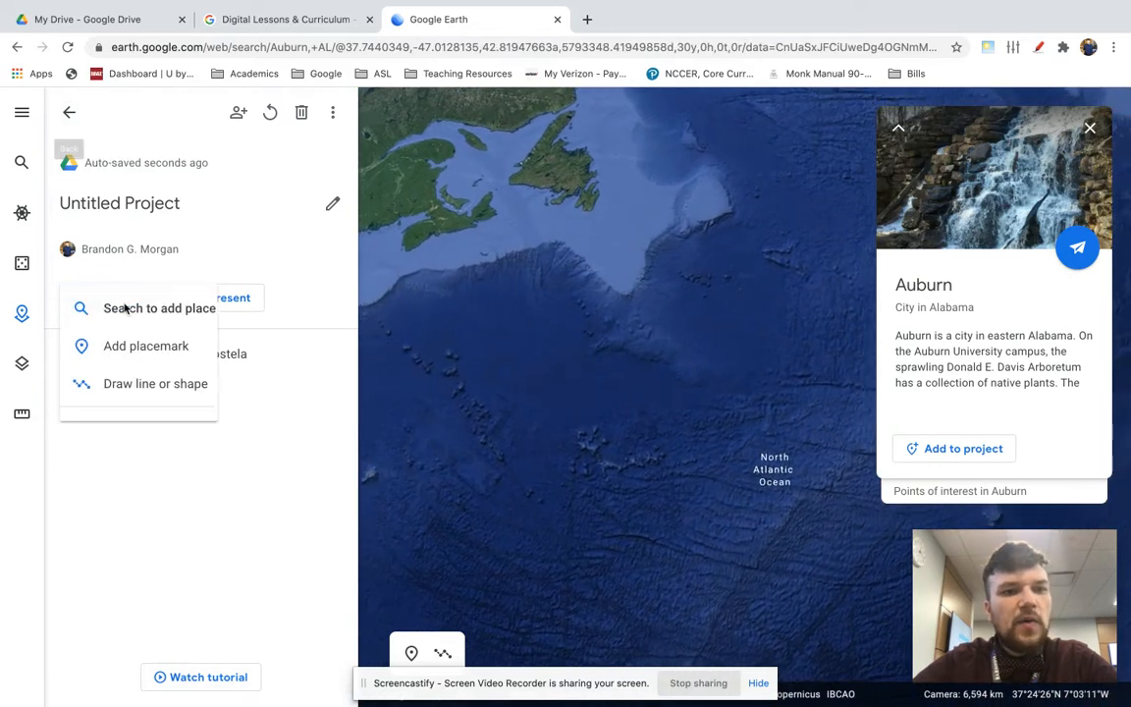
left_click(185, 312)
type("Ly")
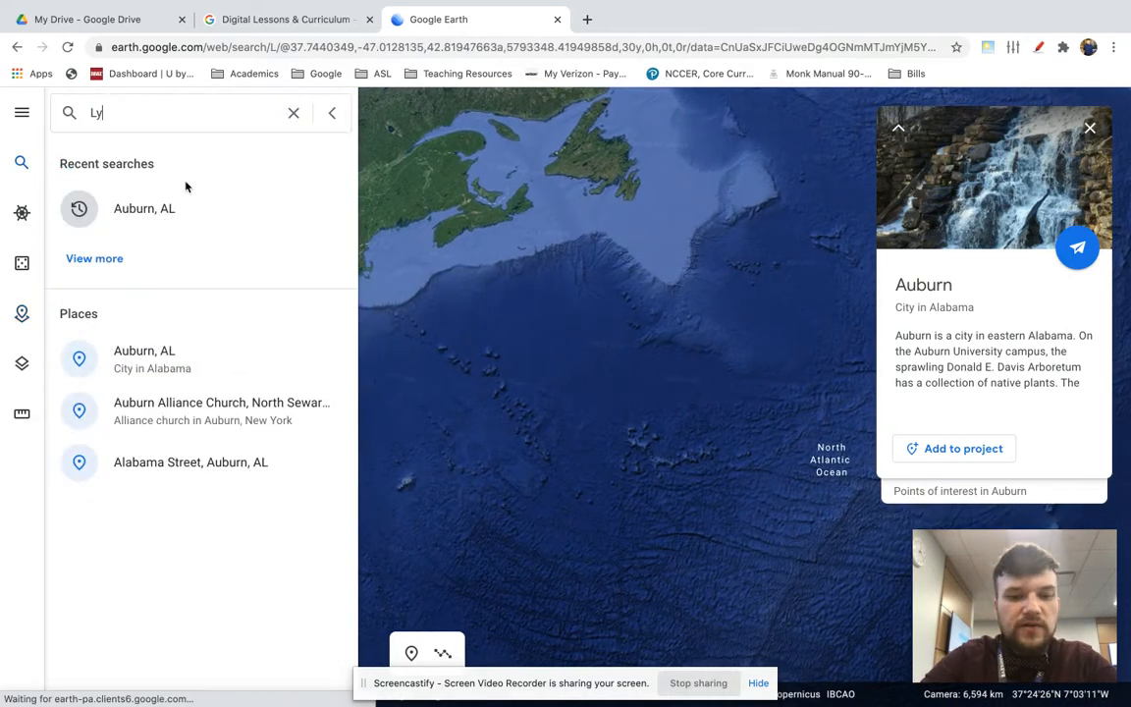
type("nchburg,")
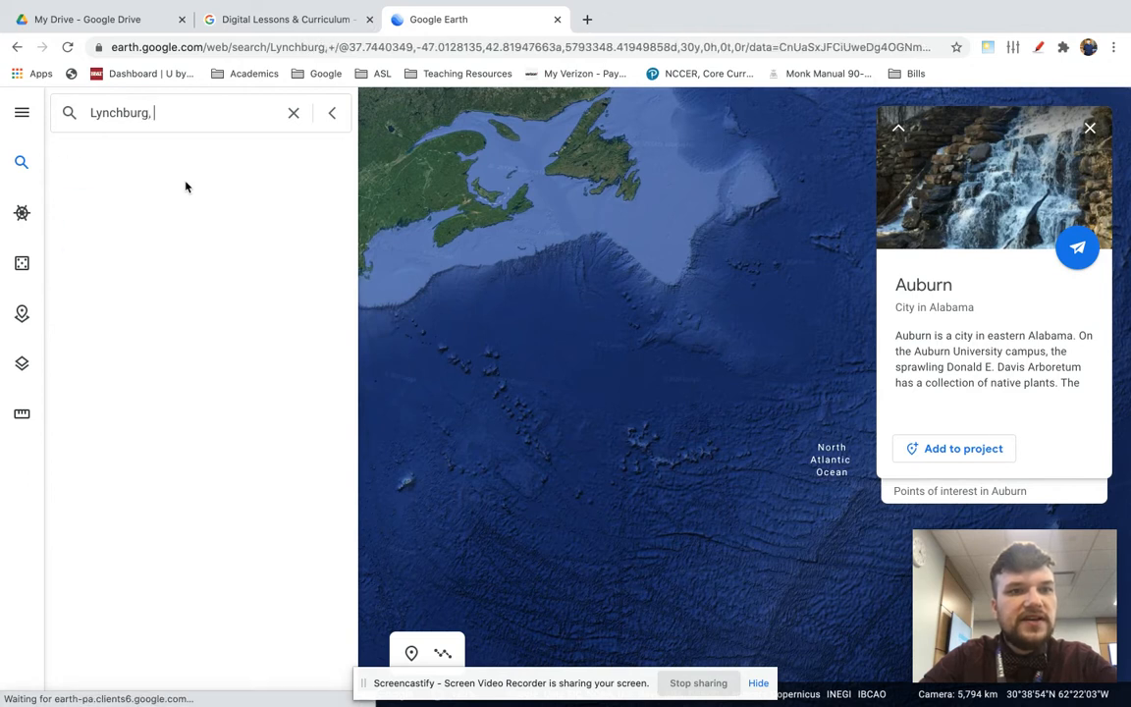
left_click(172, 211)
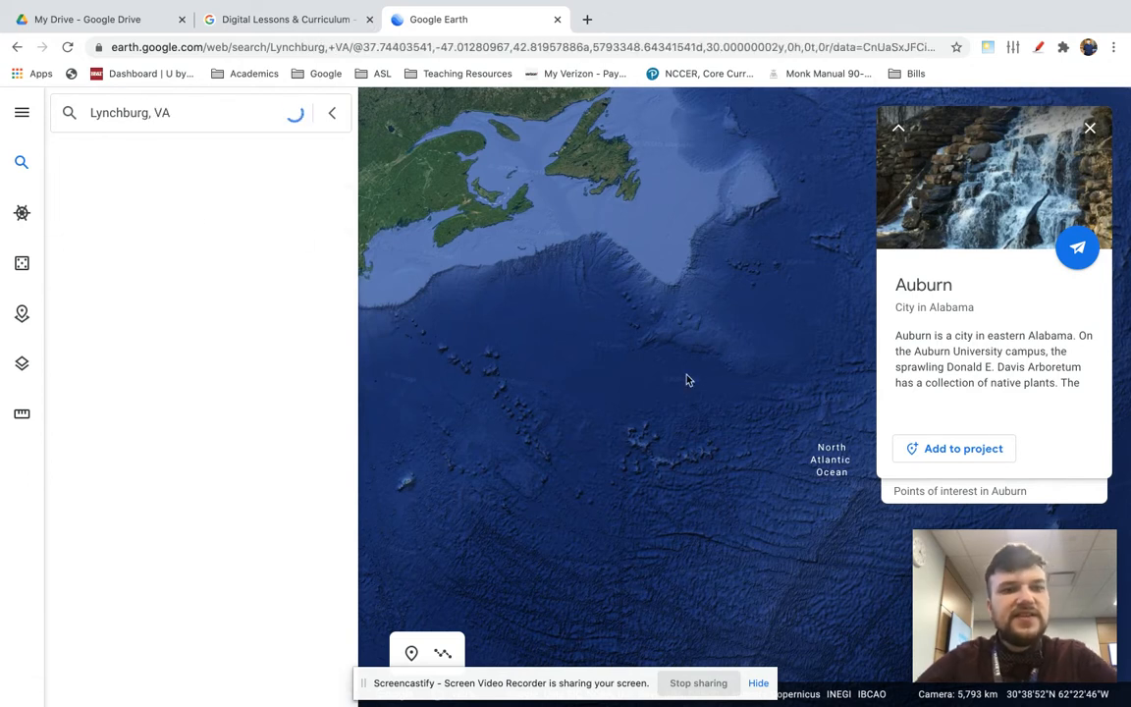
left_click(941, 455)
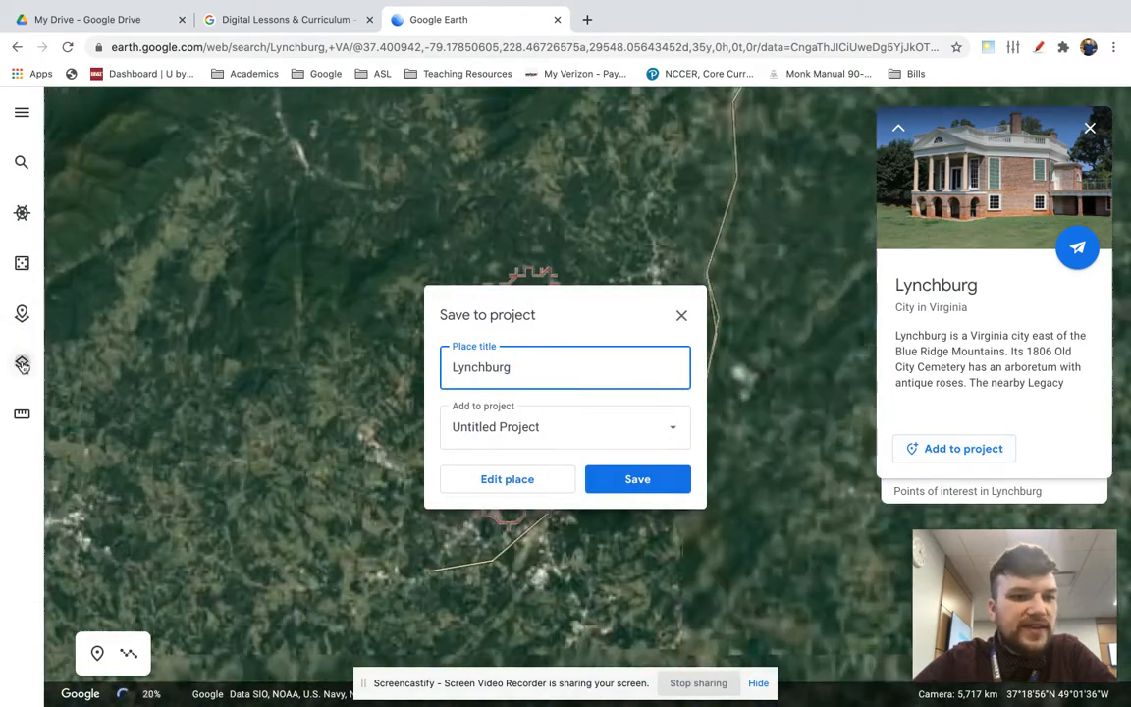
left_click(22, 363)
left_click(22, 315)
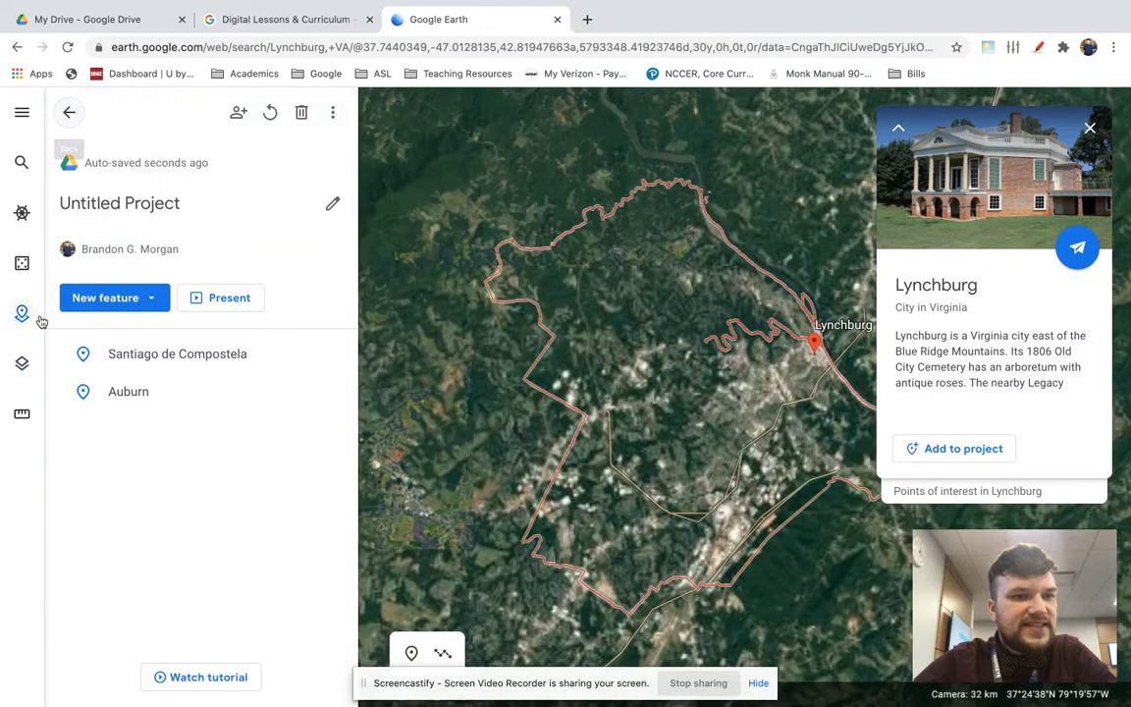
left_click(992, 454)
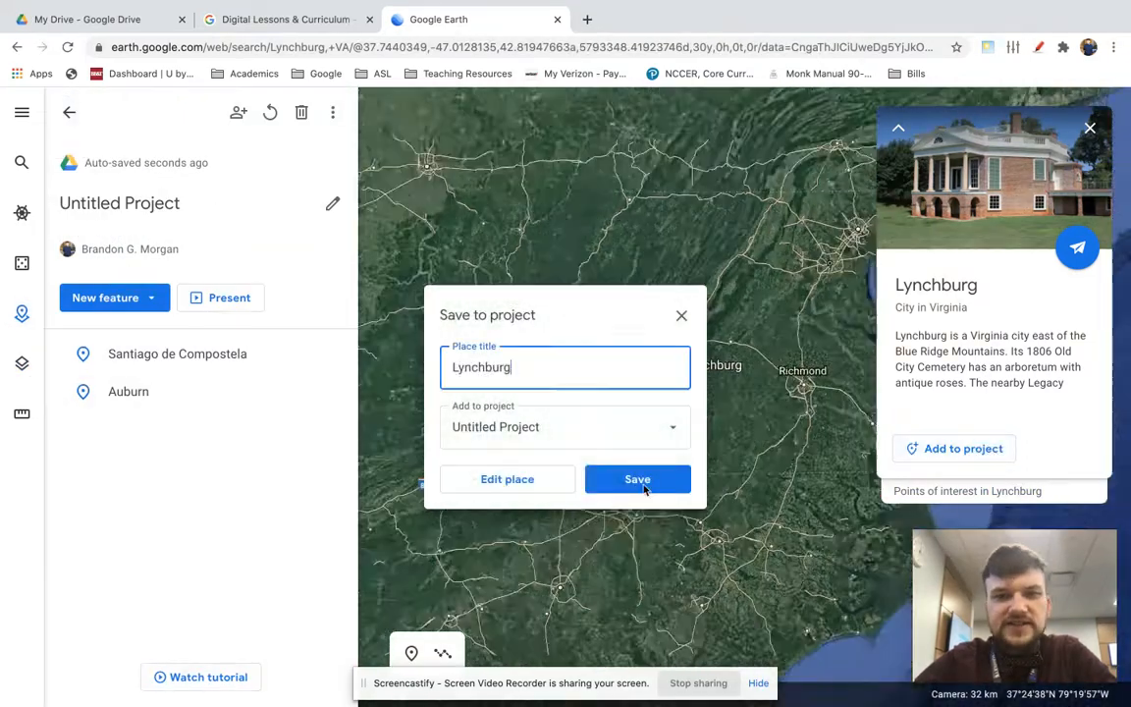
left_click(641, 483)
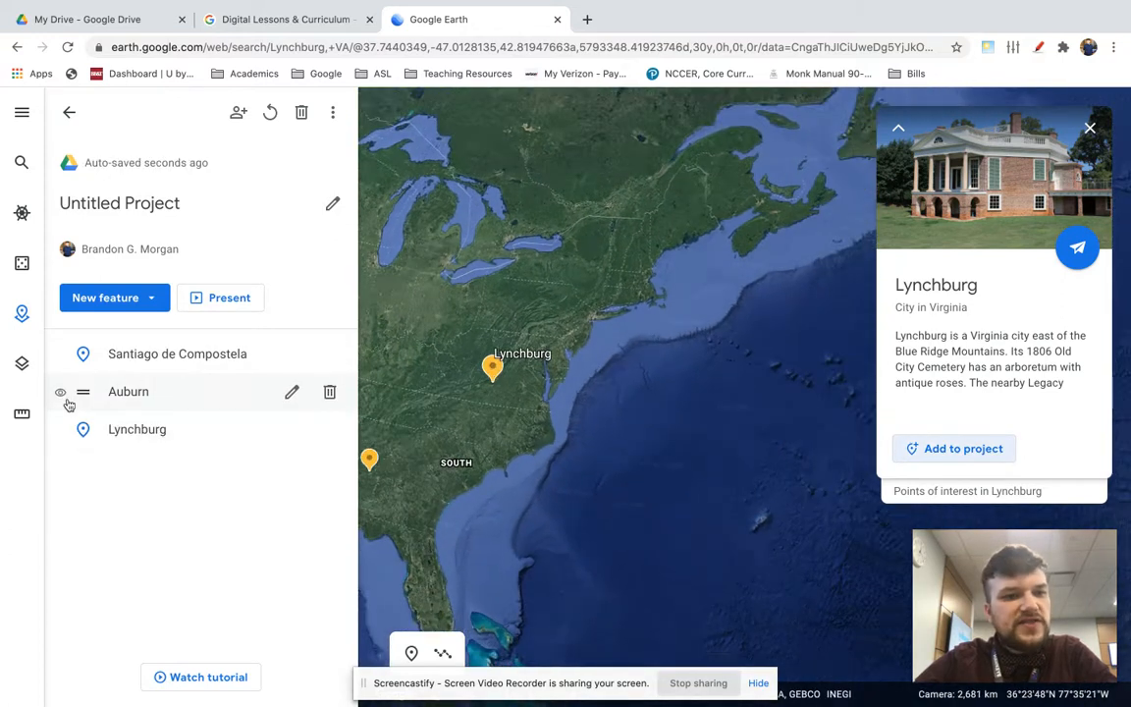
Step: Reorder the project's places to Auburn, Lynchburg, Santiago de Compostela
mouse_move(83, 395)
left_mouse_down()
mouse_move(79, 324)
mouse_move(98, 382)
left_mouse_up()
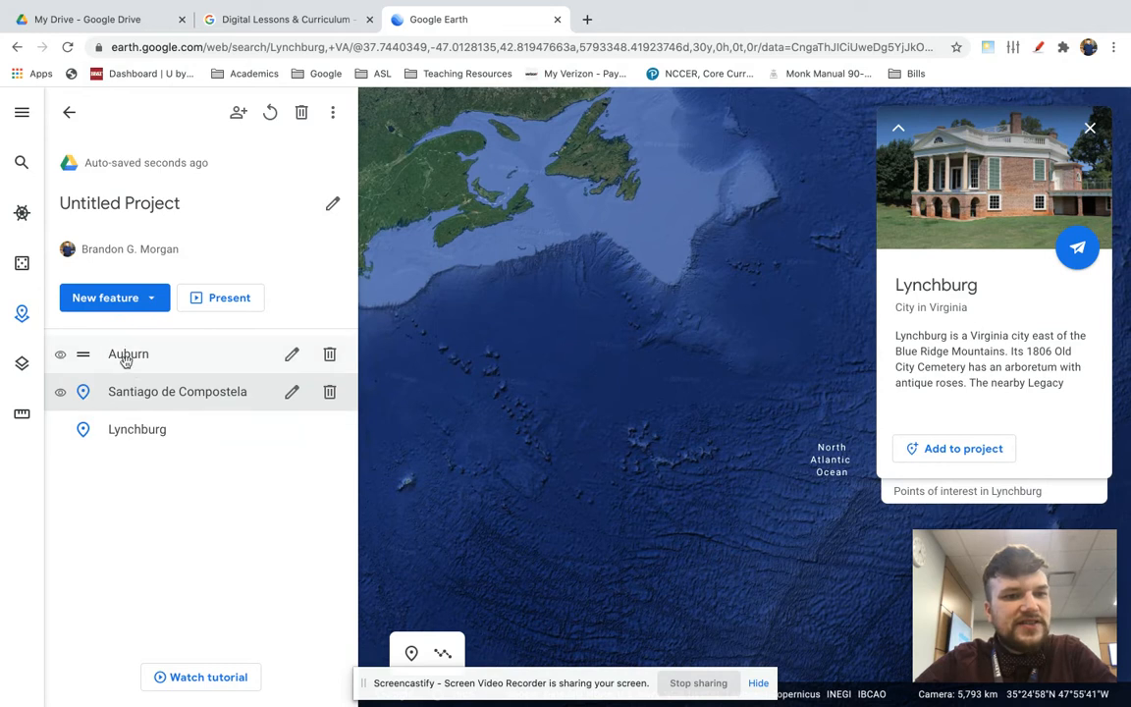
left_click_drag(89, 433, 88, 390)
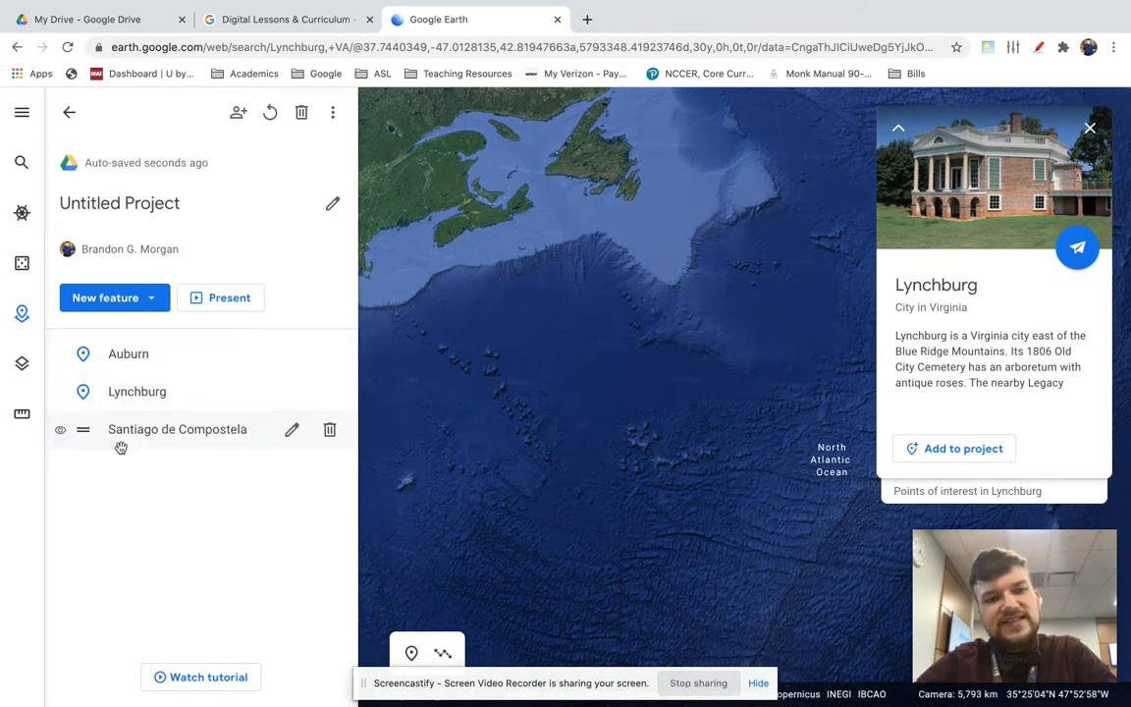
Step: Fly to the project's Auburn place and examine the Auburn University campus buildings up close
left_click(143, 360)
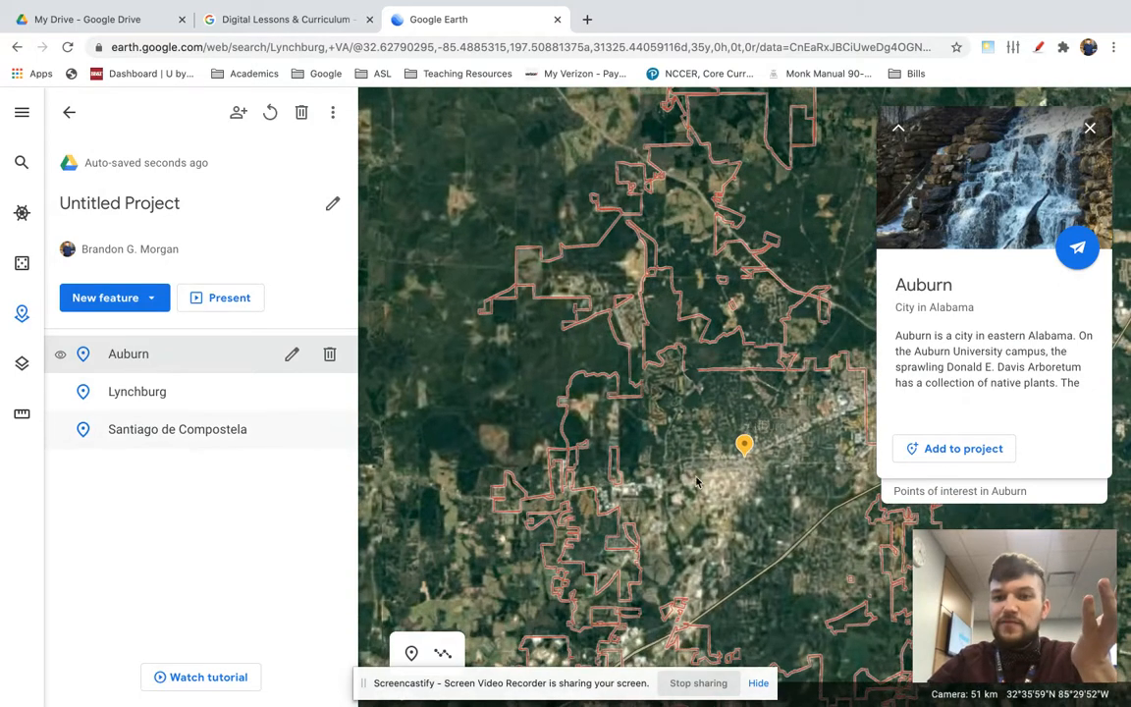
scroll(727, 502, "down", 5)
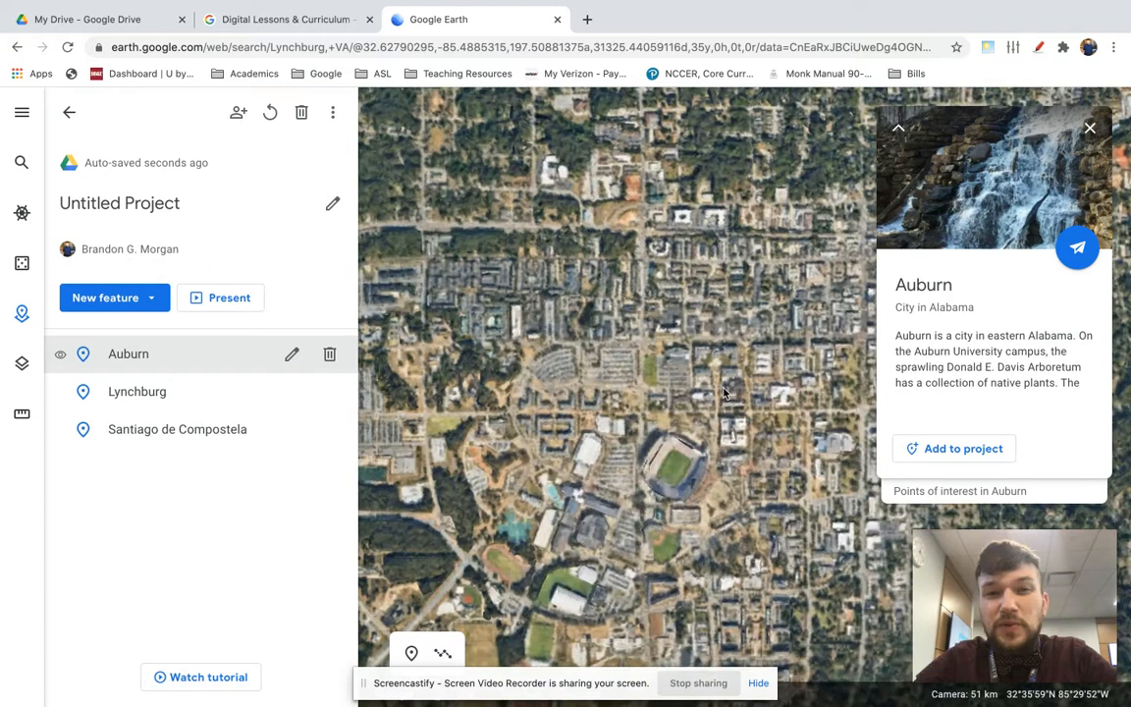
scroll(676, 393, "up", 2)
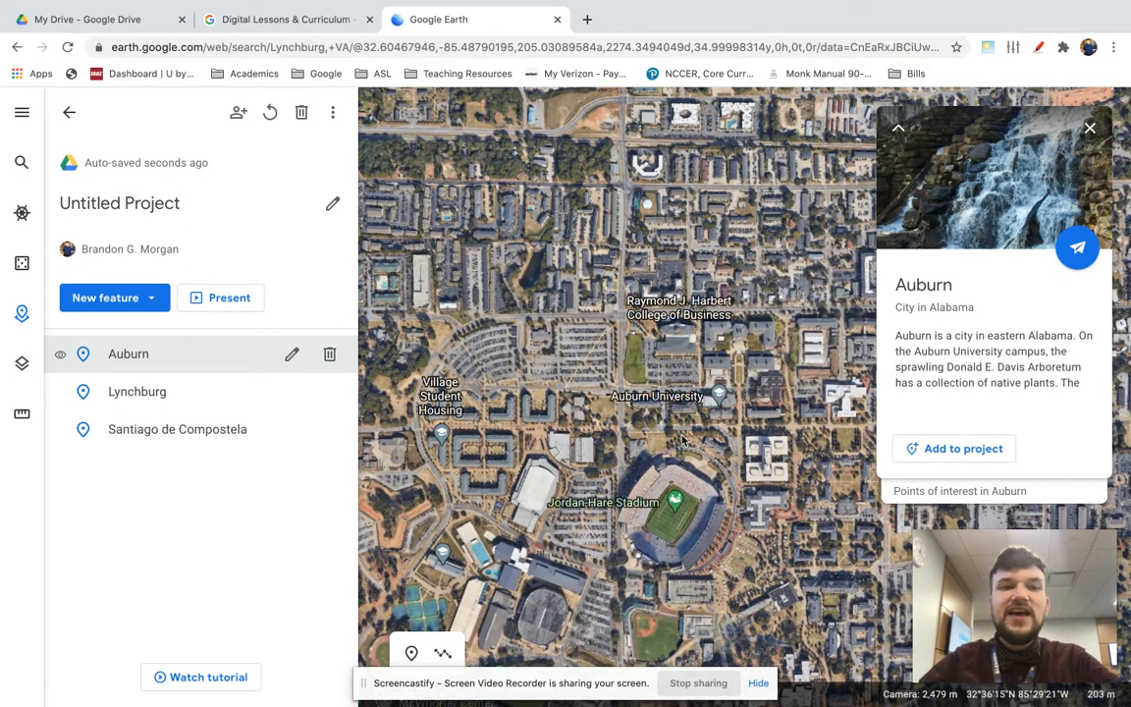
scroll(682, 439, "up", 5)
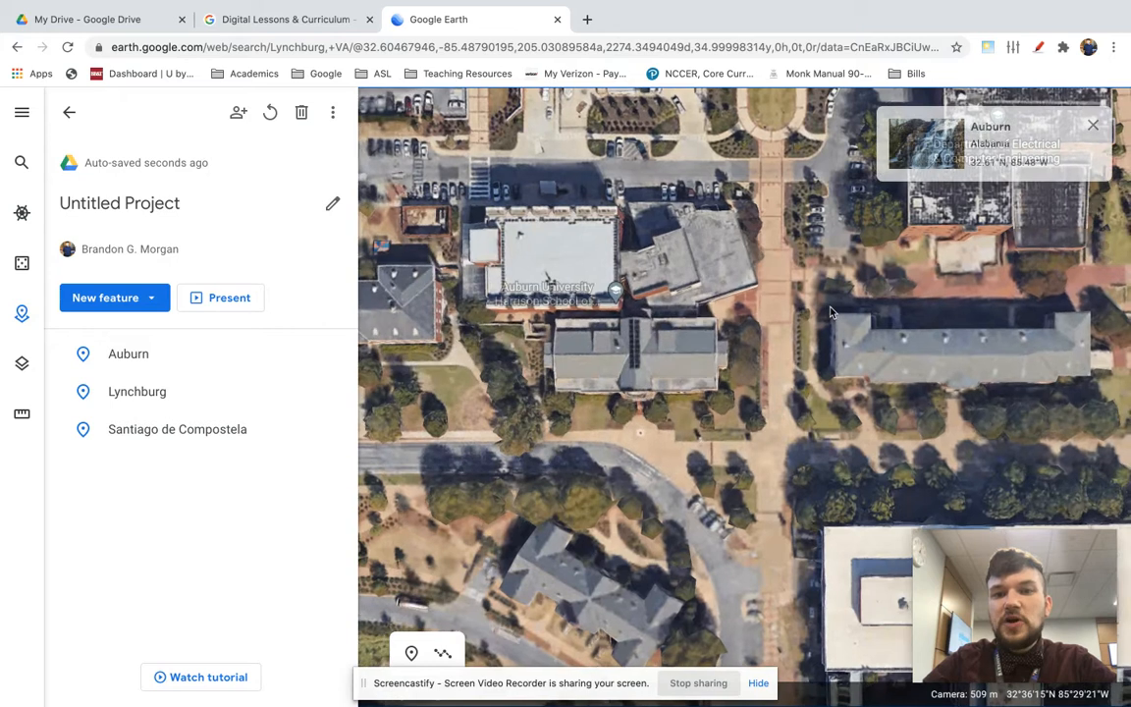
Step: Examine the Auburn campus from the Harrison School building across to the Department of Electrical & Computer Engineering and the engineering research lab
scroll(829, 312, "up", 3)
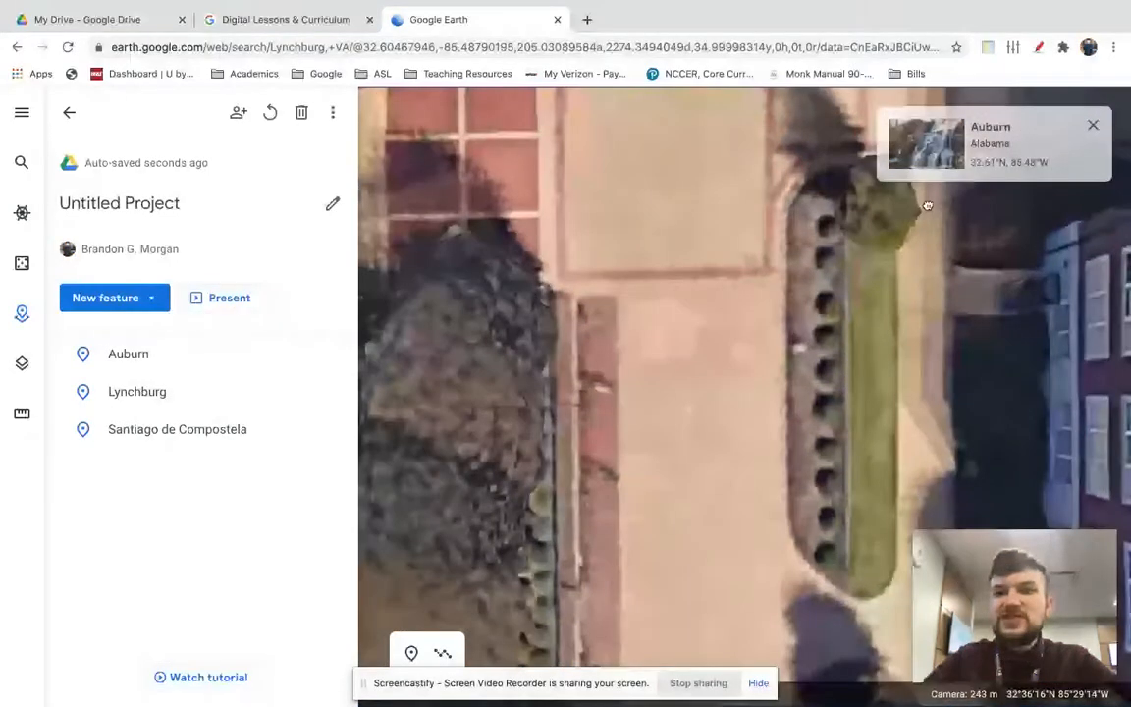
left_click_drag(481, 473, 676, 409)
scroll(662, 404, "down", 5)
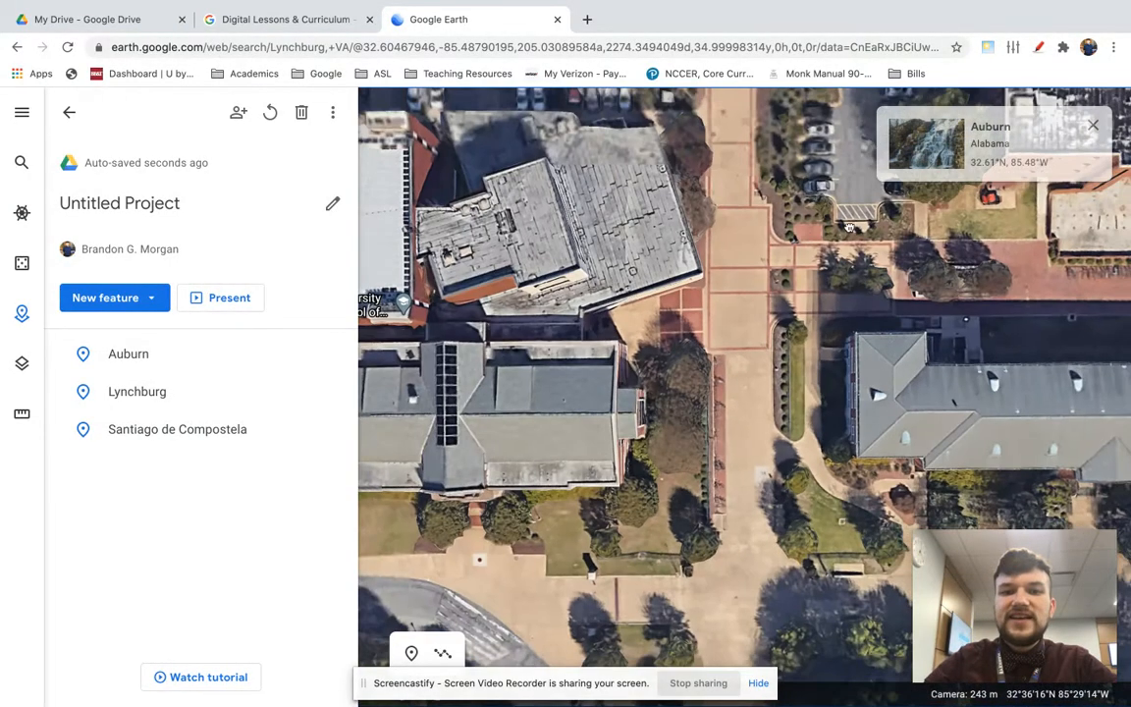
left_click_drag(756, 338, 878, 270)
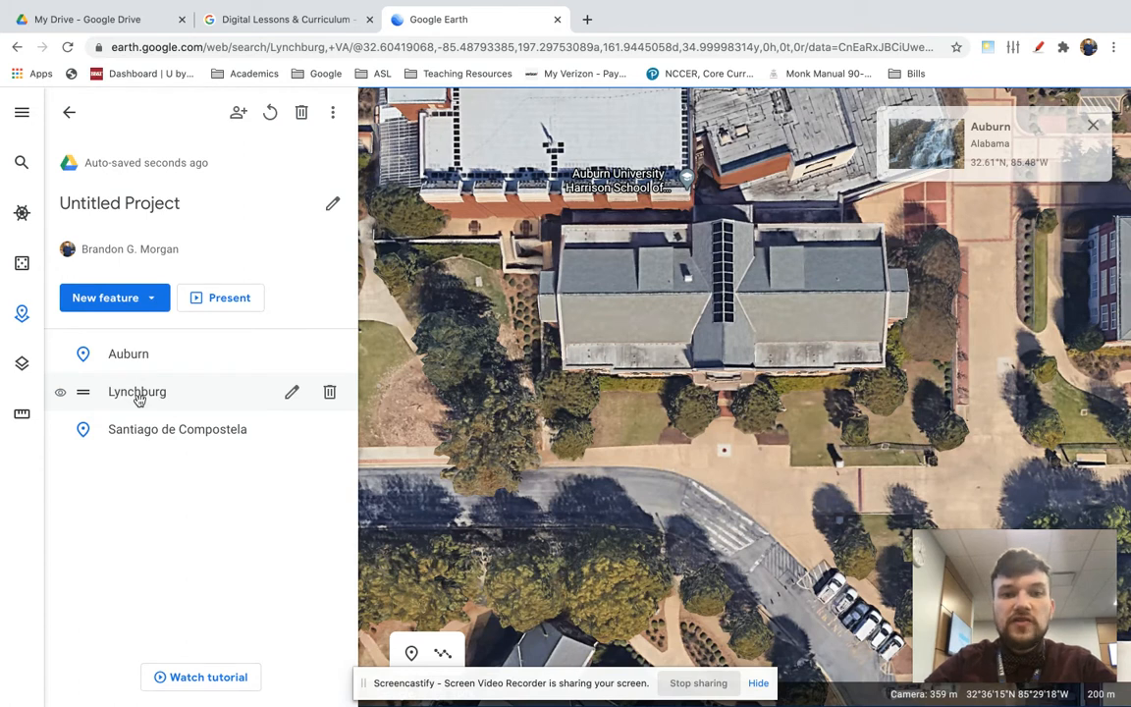
left_click(151, 359)
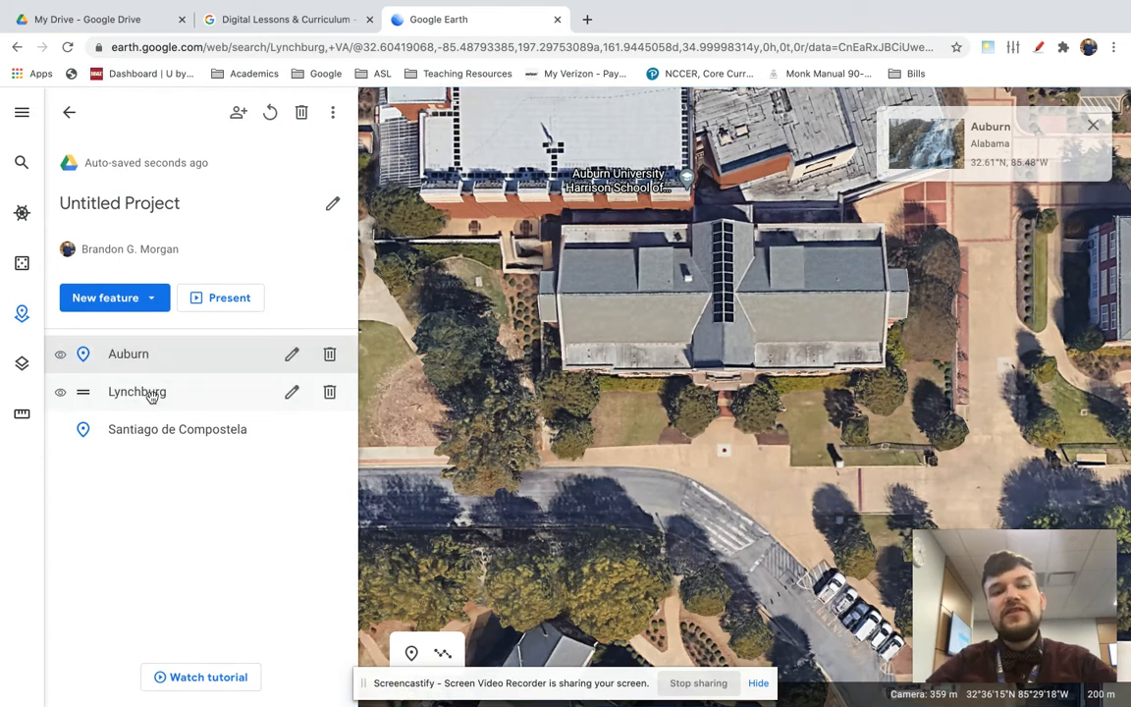
left_click_drag(840, 228, 545, 427)
left_click_drag(874, 270, 422, 494)
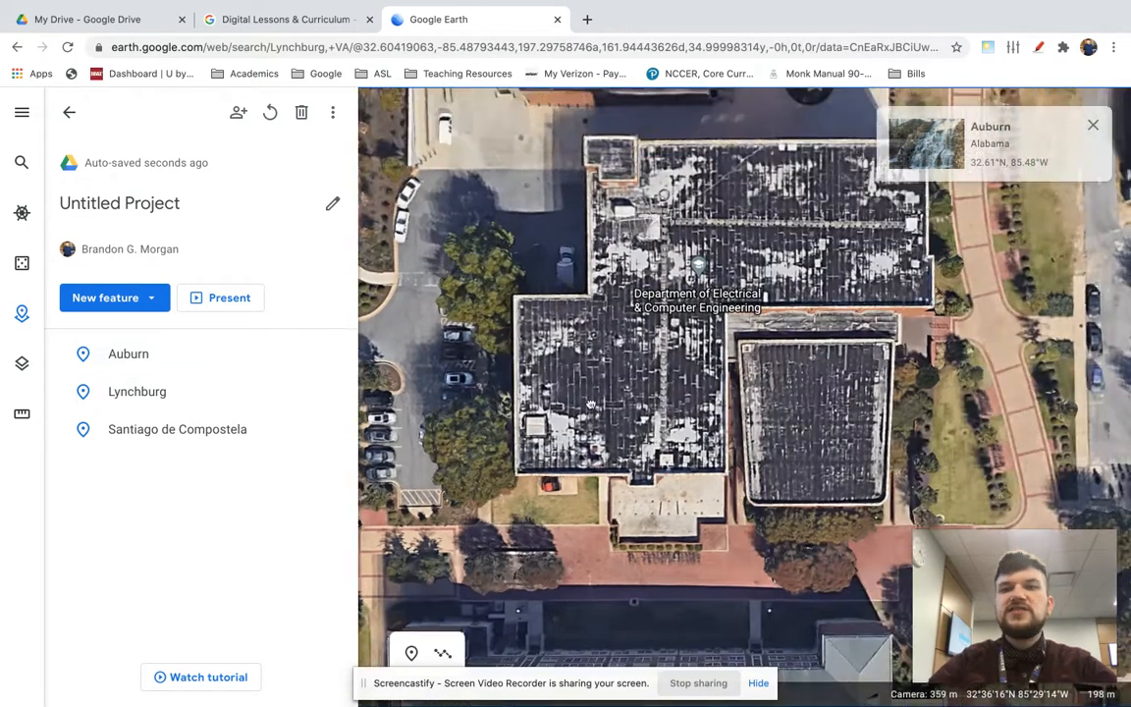
left_click_drag(595, 266, 442, 542)
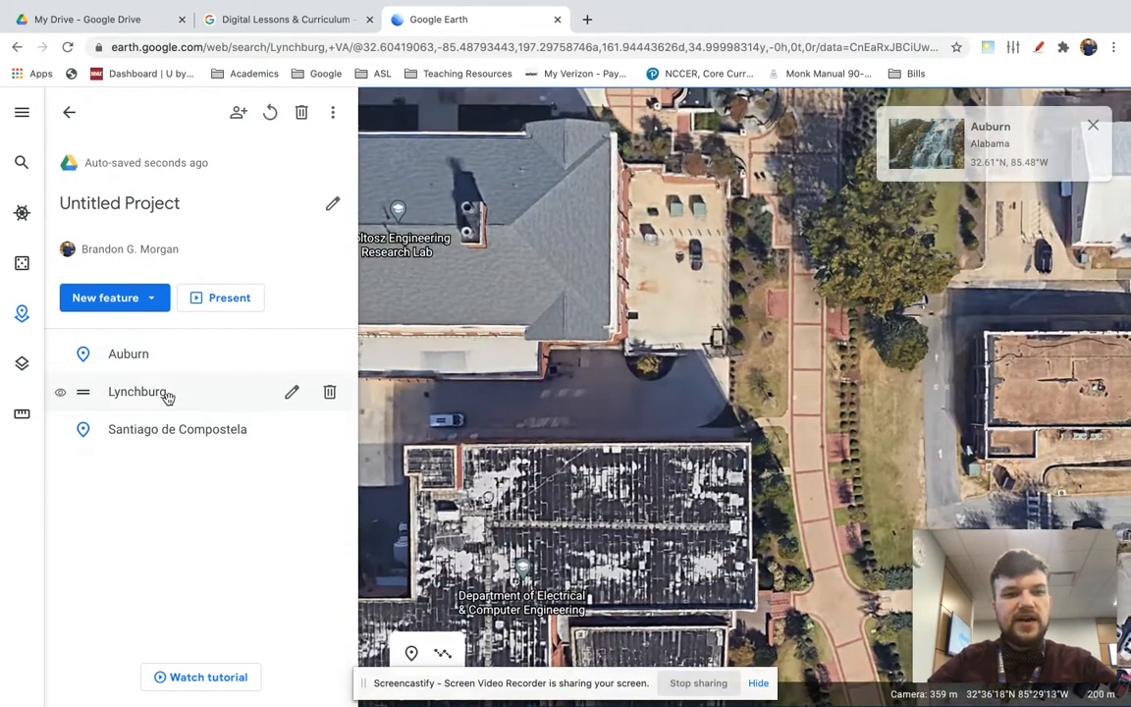
Step: Fly to the project's Lynchburg and Santiago de Compostela places, and examine Santiago's old town up close around Fundación Eugenio Granell
left_click(170, 393)
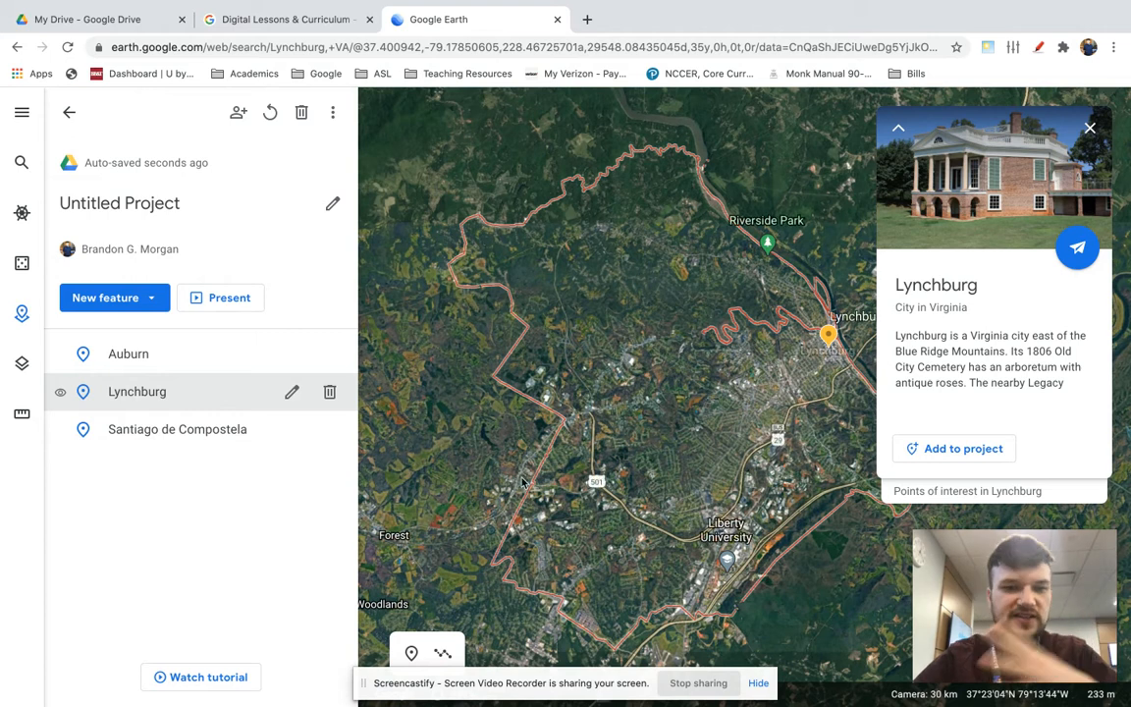
left_click(163, 432)
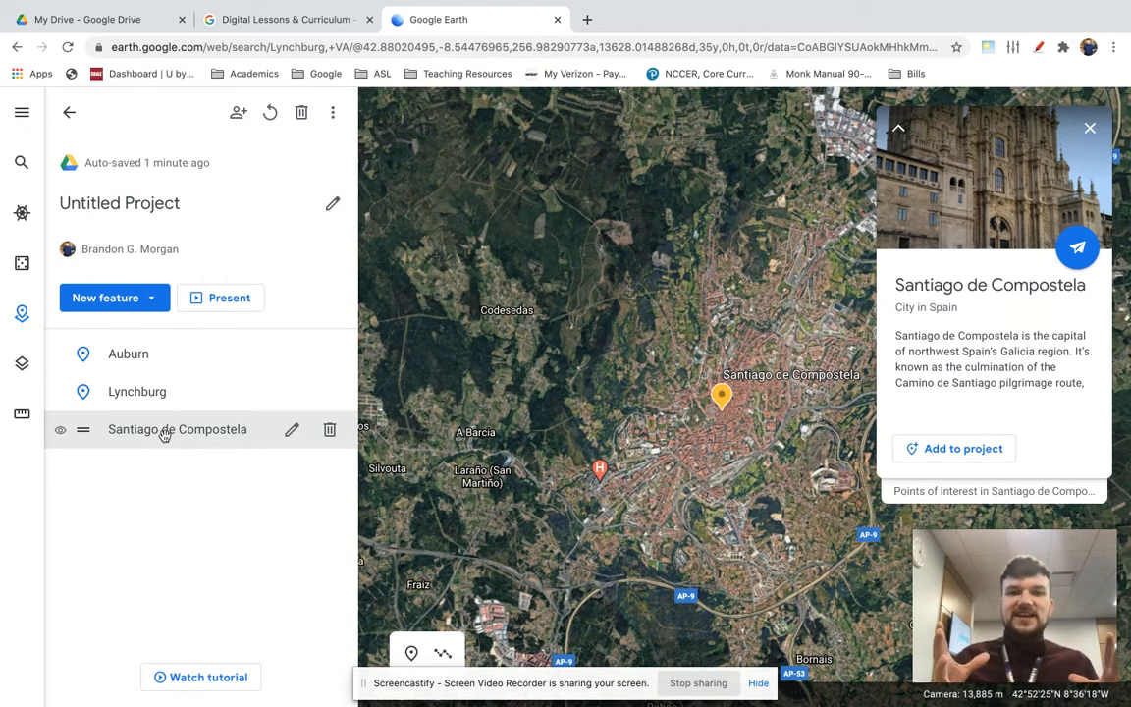
scroll(751, 501, "down", 5)
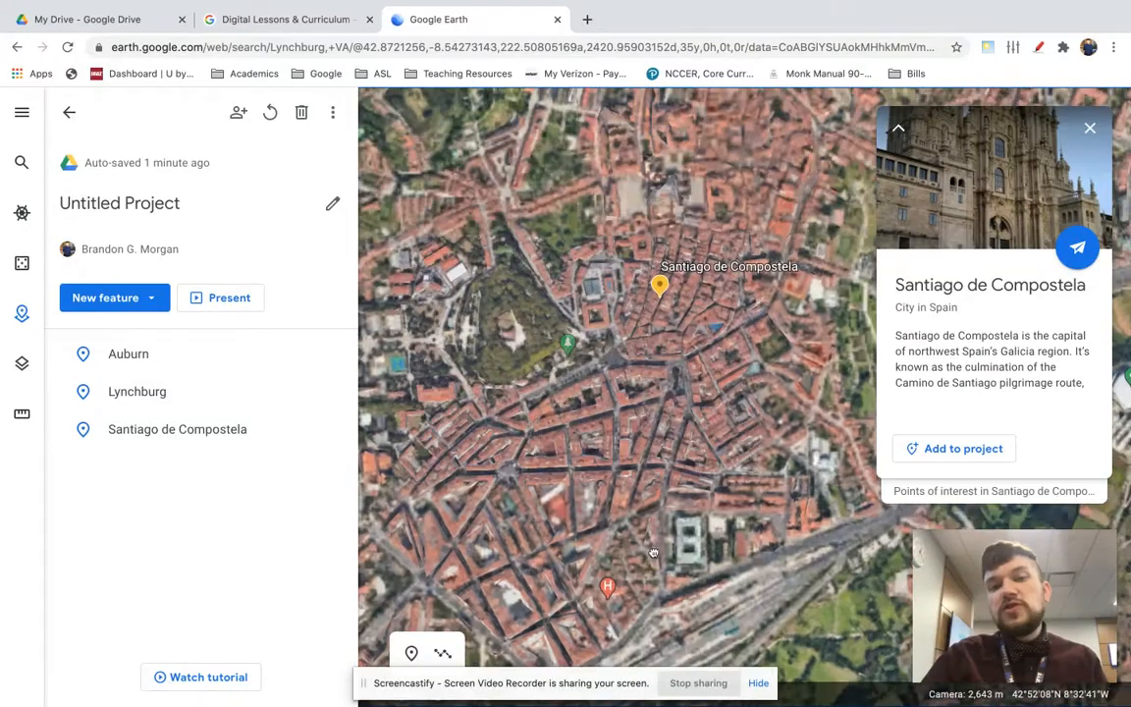
scroll(646, 420, "up", 5)
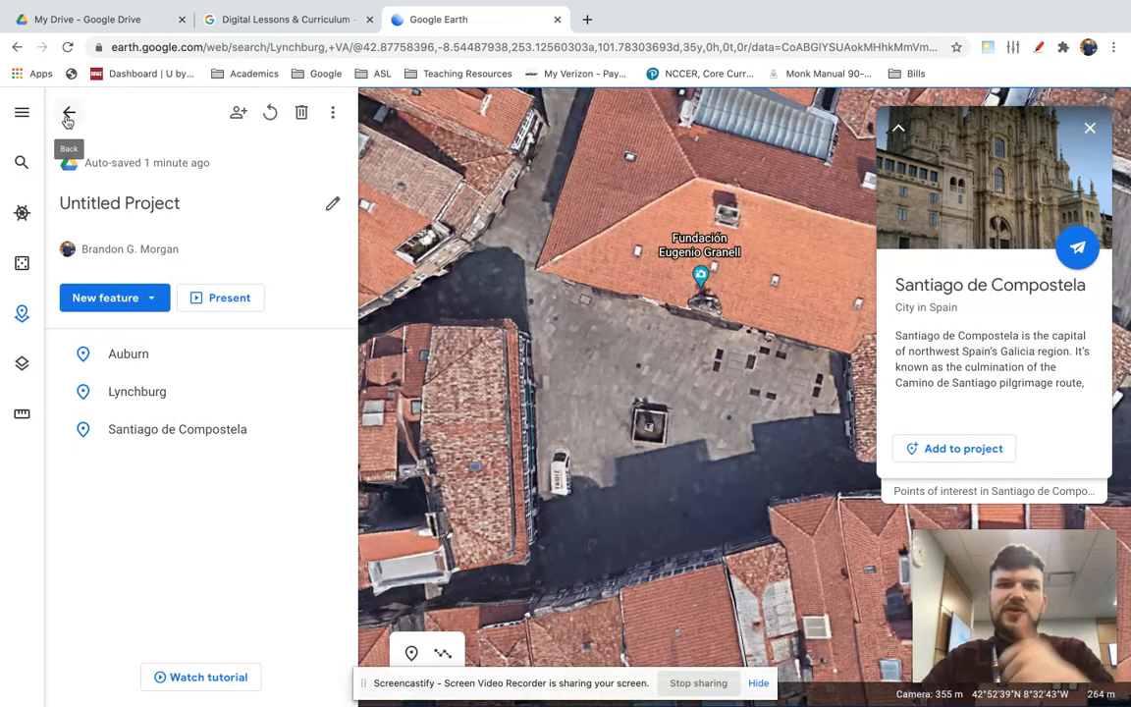
left_click(1063, 47)
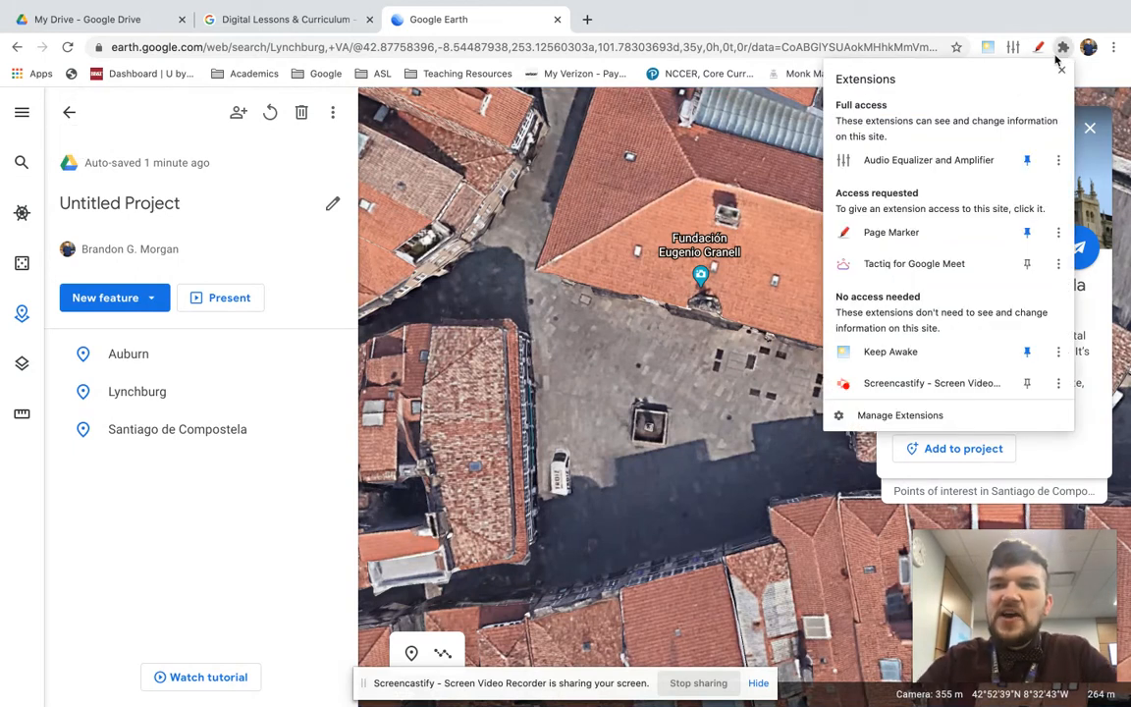
left_click(933, 383)
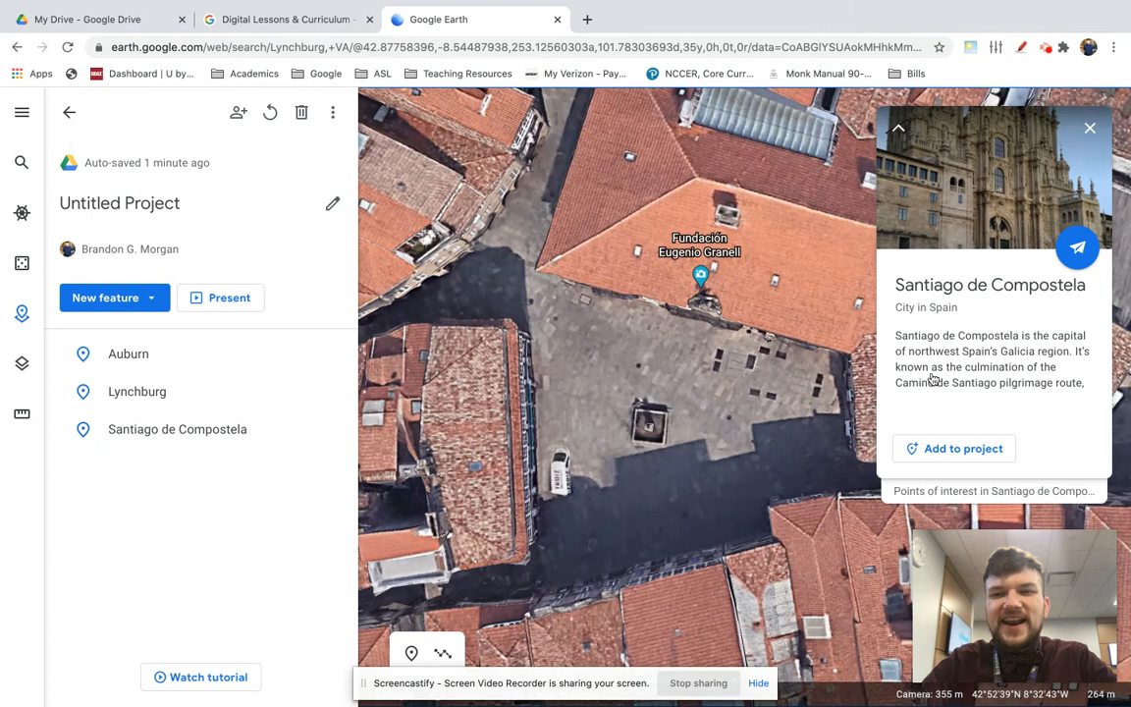